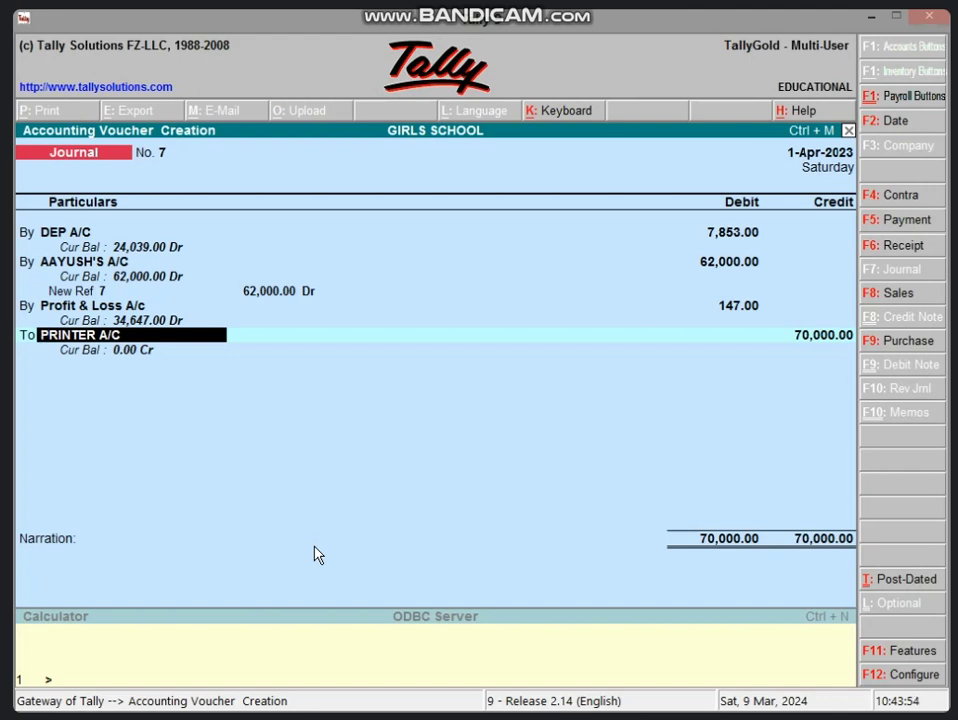
# Save the journal voucher with the 70,000 credit to PRINTER A/C and leave voucher creation for the Gateway of Tally.
pyautogui.press('Return')
pyautogui.press('Return')
pyautogui.press('Return')
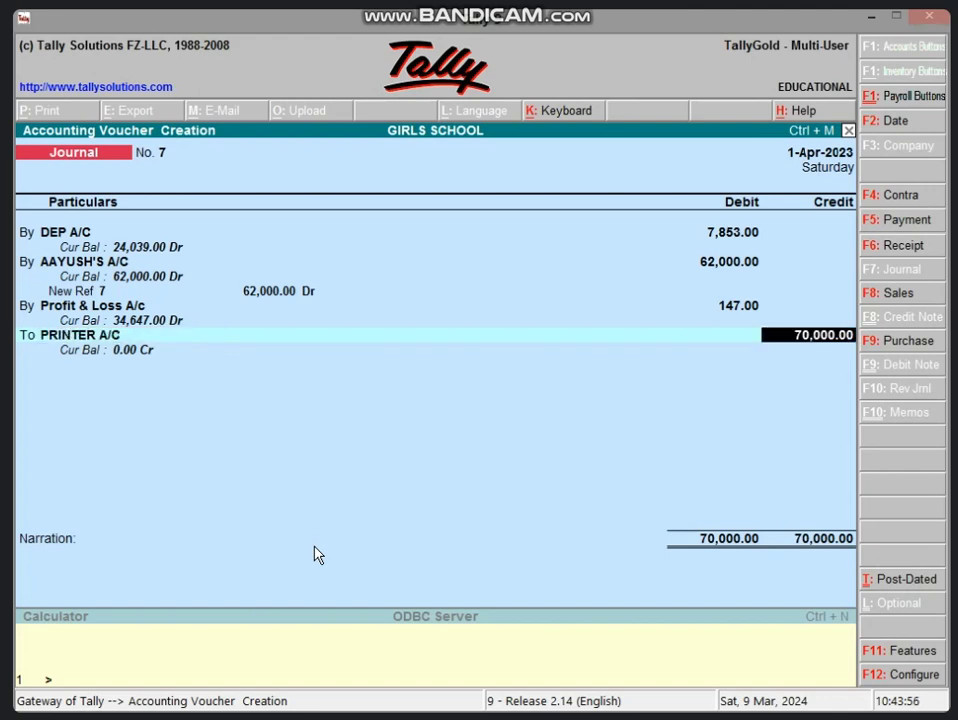
pyautogui.press('Return')
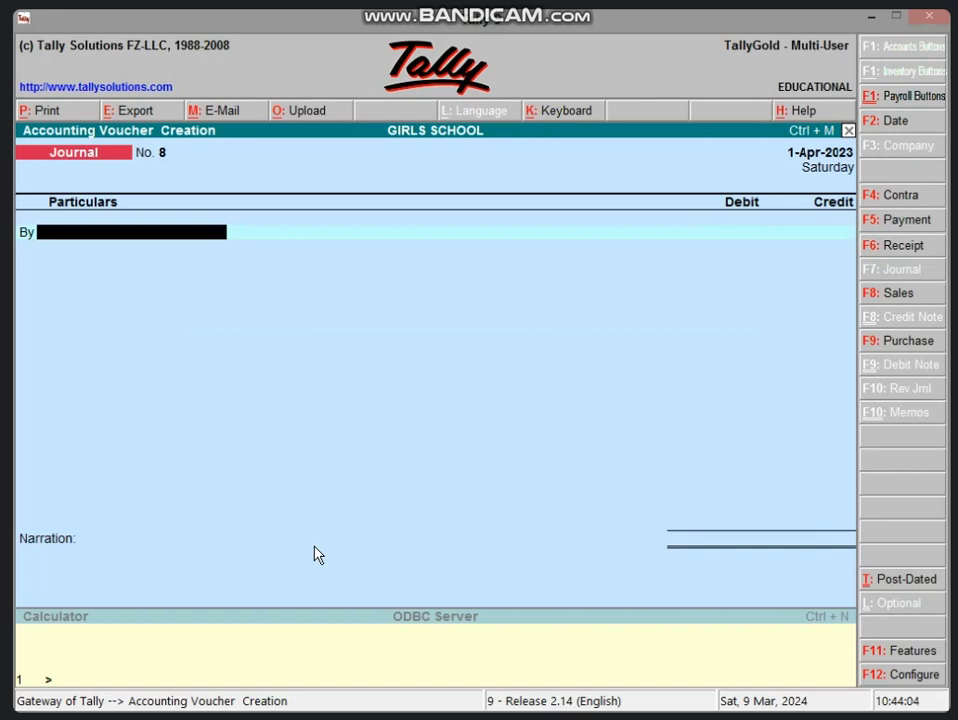
pyautogui.press('Escape')
pyautogui.press('y')
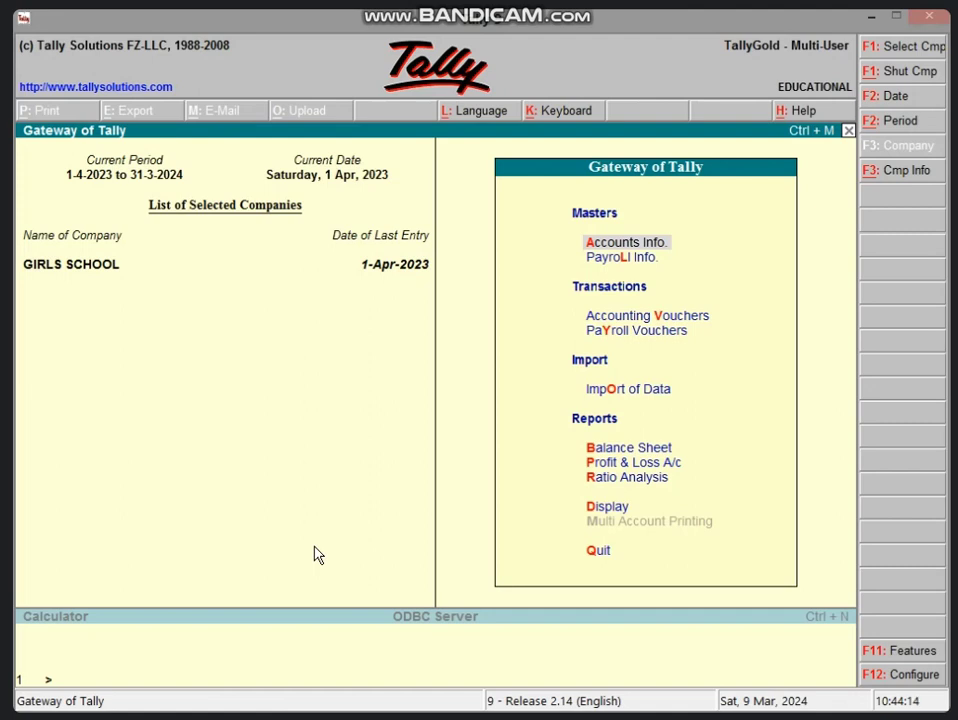
# Start a payment voucher and create the ledger ELECTRICITY BILL A/C under Direct Expenses for its debit line.
pyautogui.press('v')
pyautogui.press('F5')
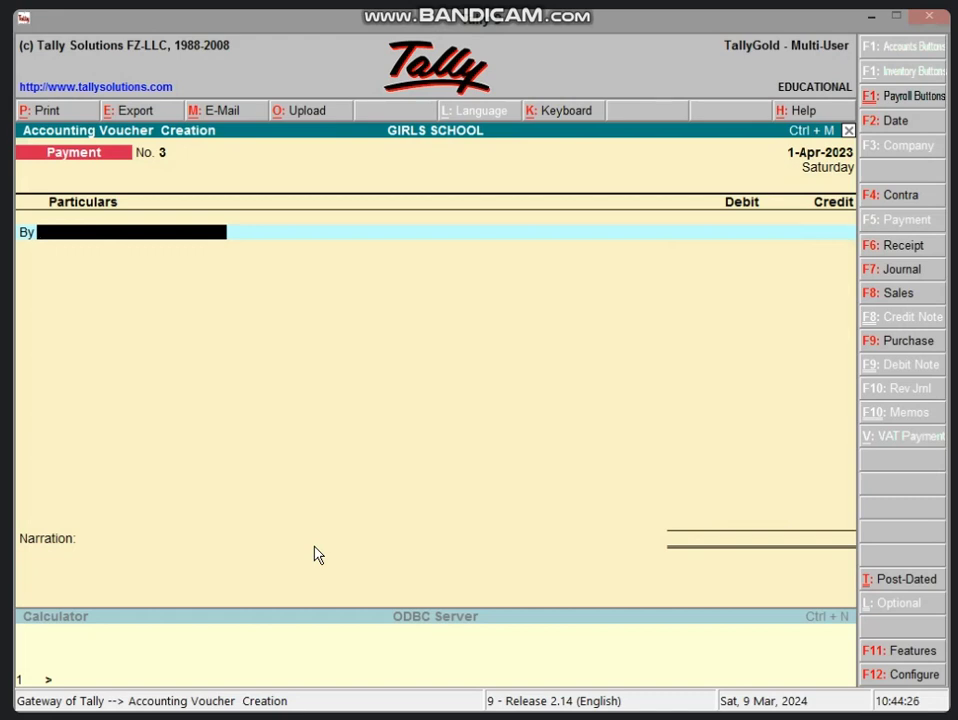
pyautogui.hotkey('alt', 'c')
pyautogui.write('ELE')
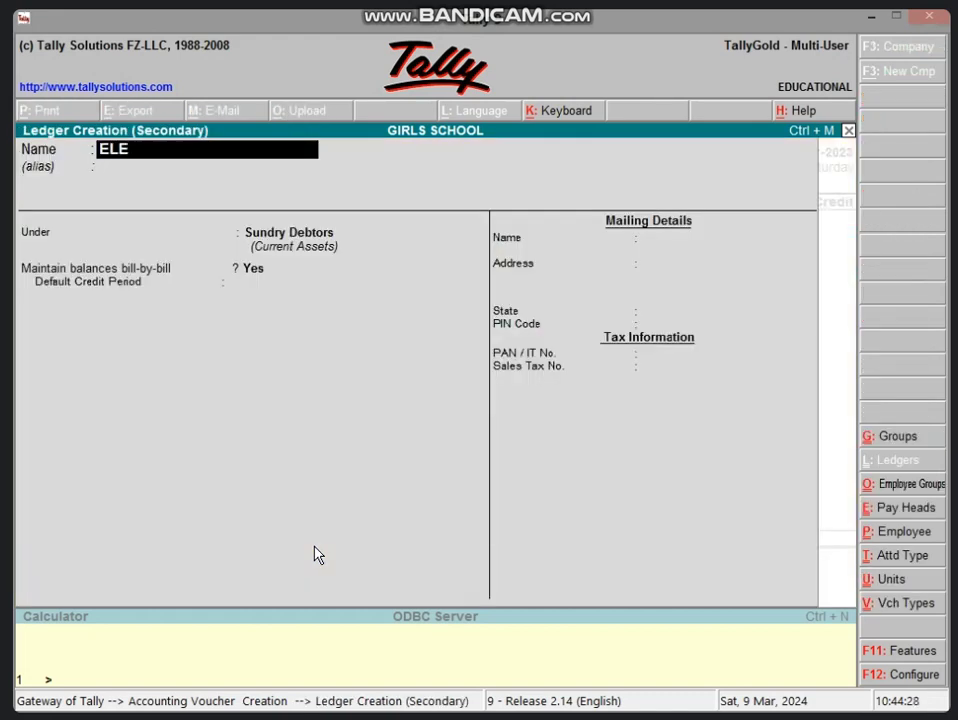
pyautogui.write('CTRICIC')
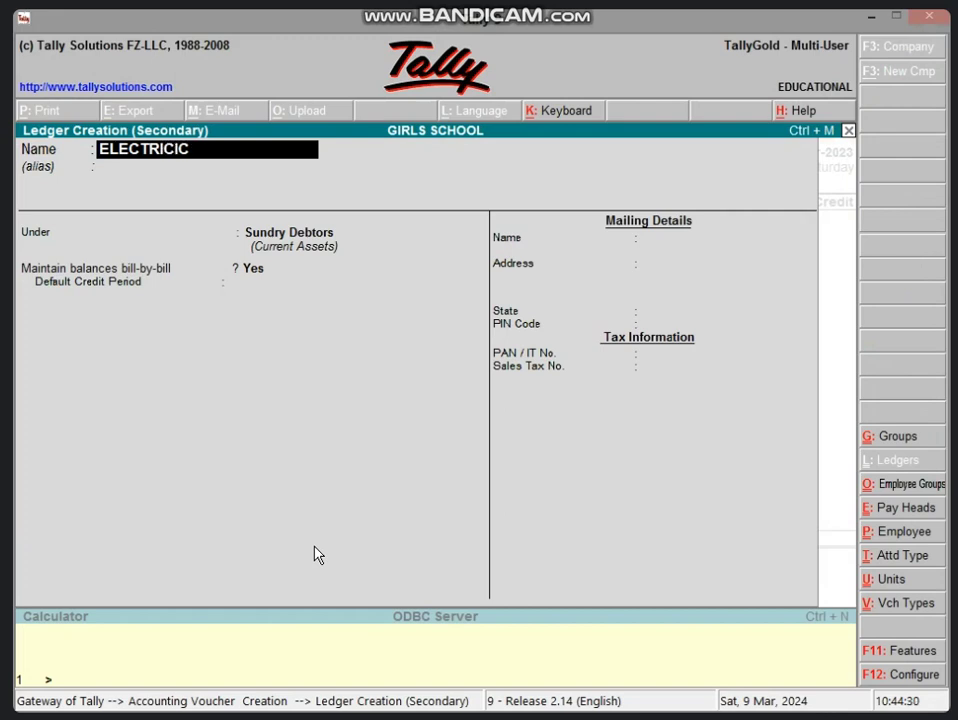
pyautogui.press('BackSpace')
pyautogui.write('TY BILL A/C')
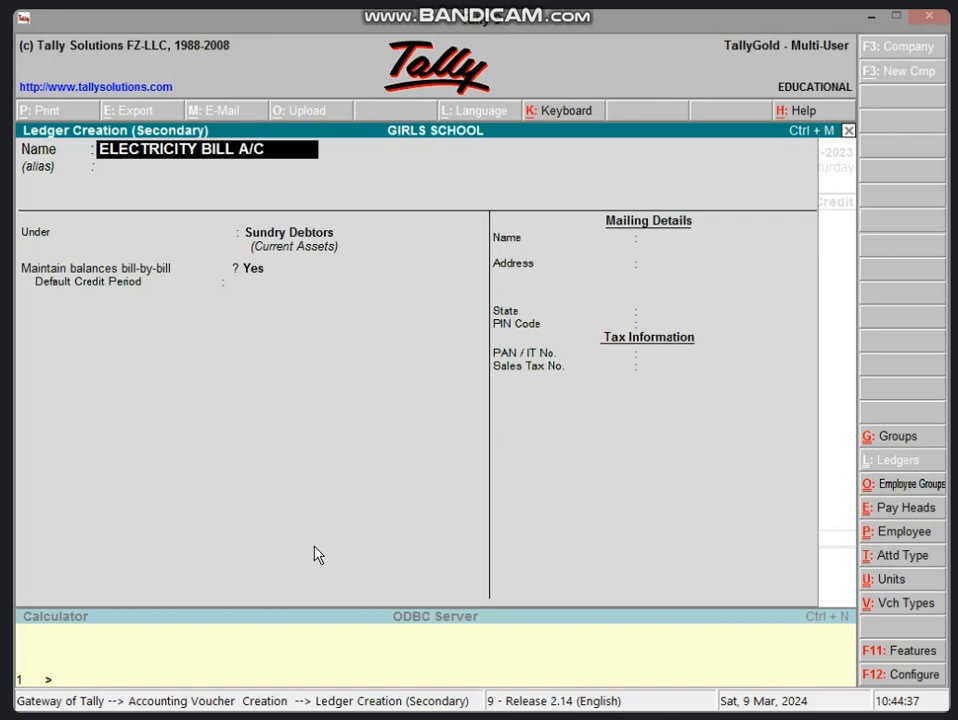
pyautogui.press('Return')
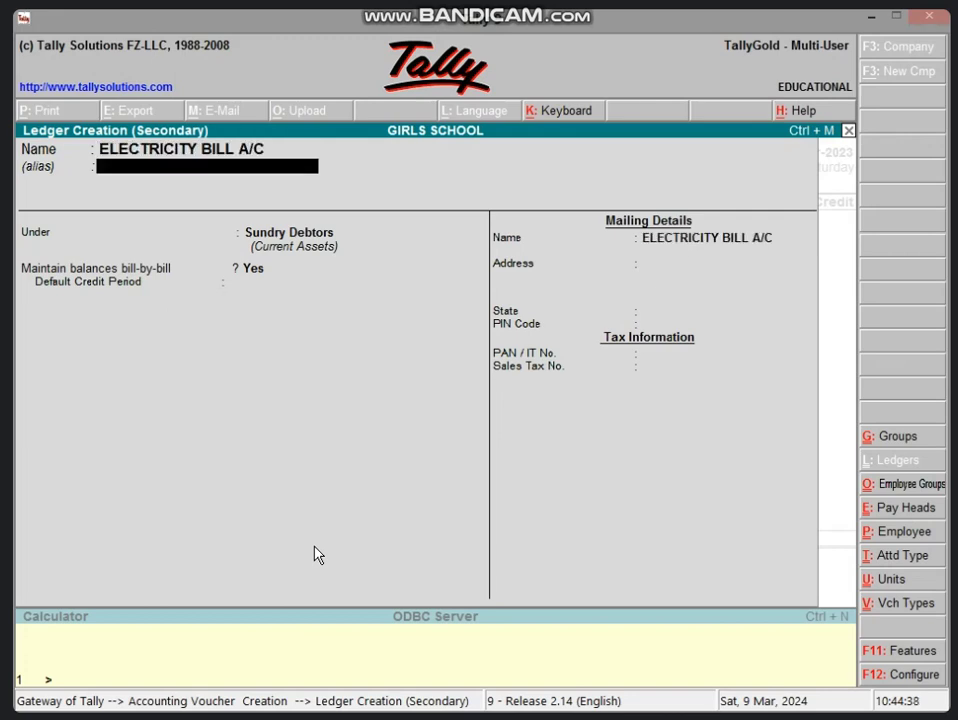
pyautogui.press('Return')
pyautogui.write('Di')
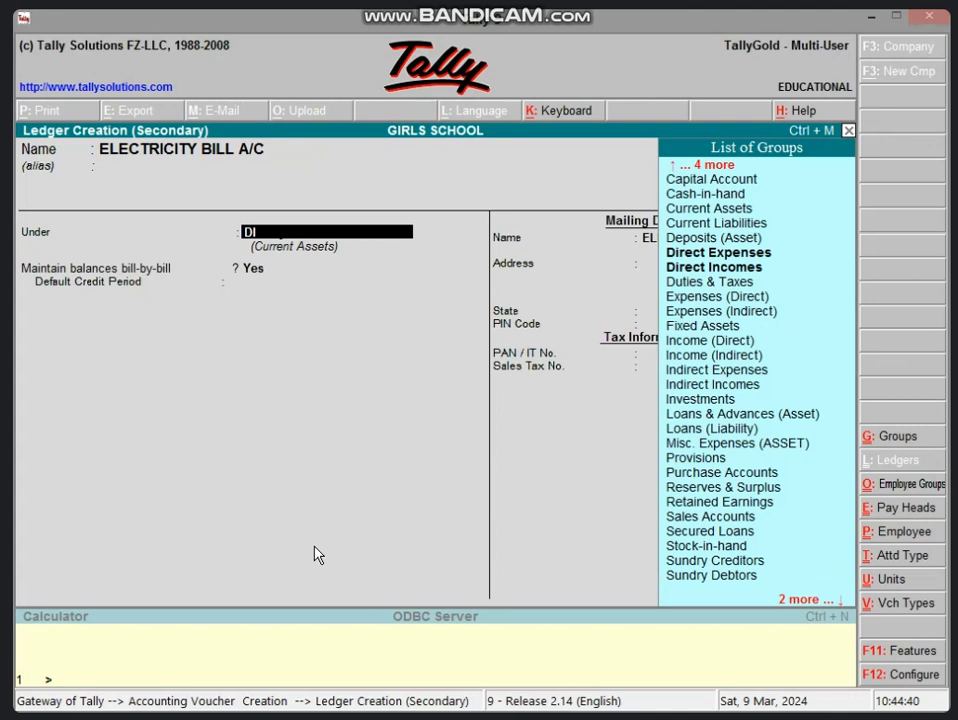
pyautogui.write('r')
pyautogui.press('Return')
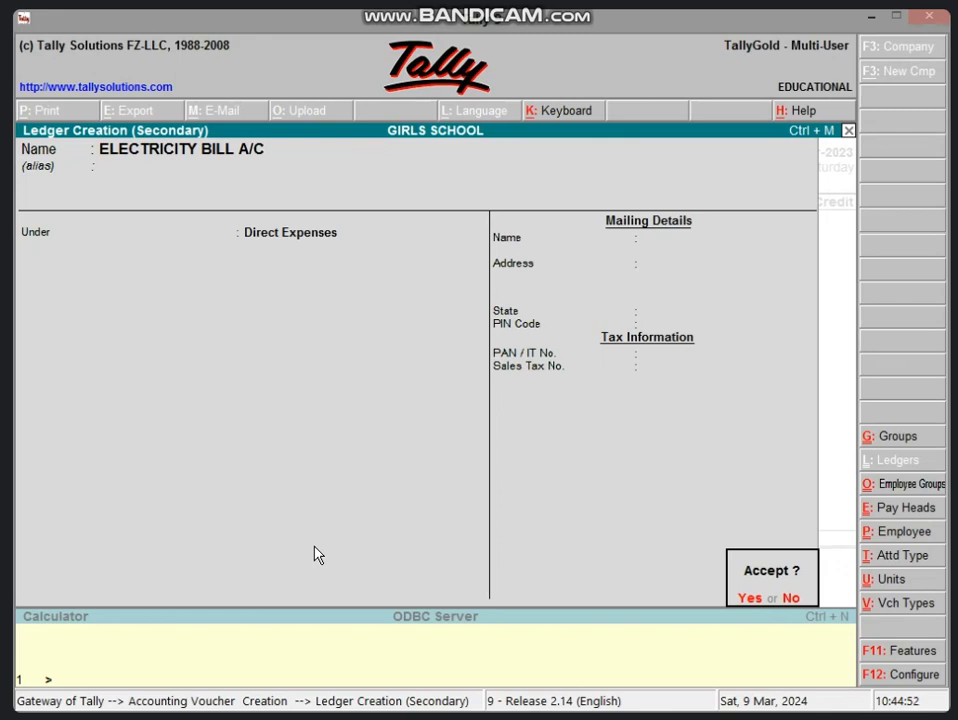
pyautogui.press('Return')
# Complete and save the payment voucher with 15,000 debited to ELECTRICITY BILL A/C and credited to Cash.
pyautogui.write('15000')
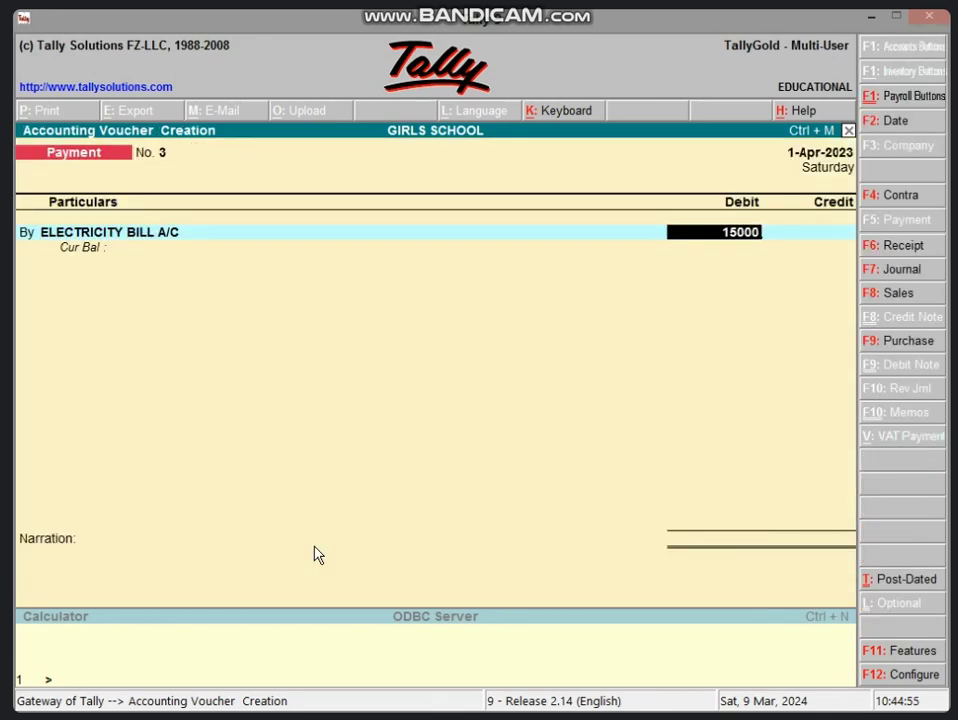
pyautogui.press('Return')
pyautogui.press('Return')
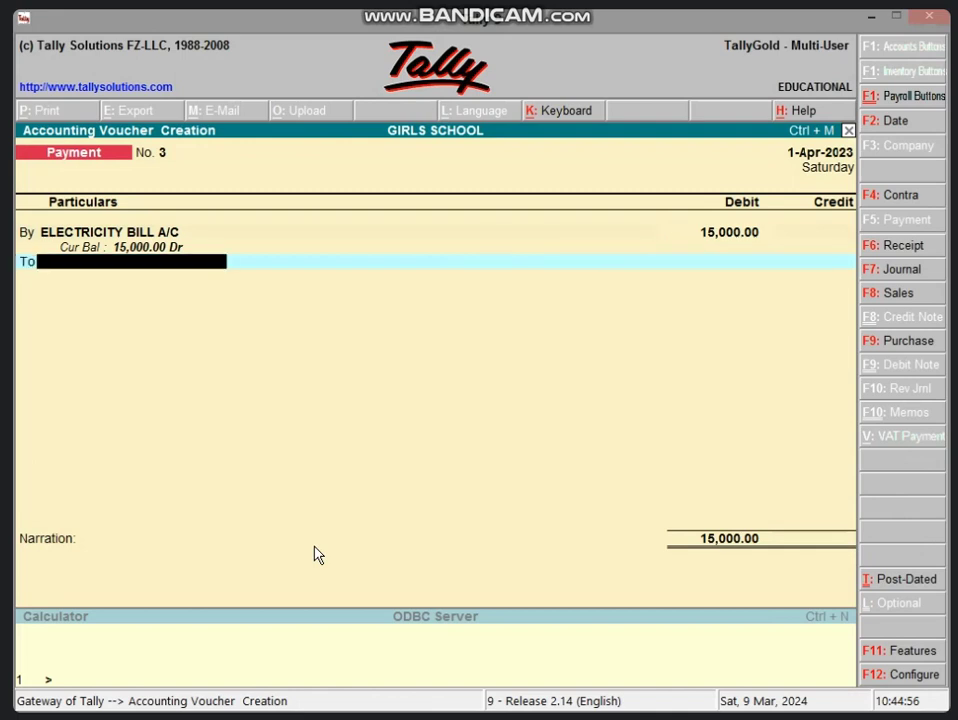
pyautogui.write('CA')
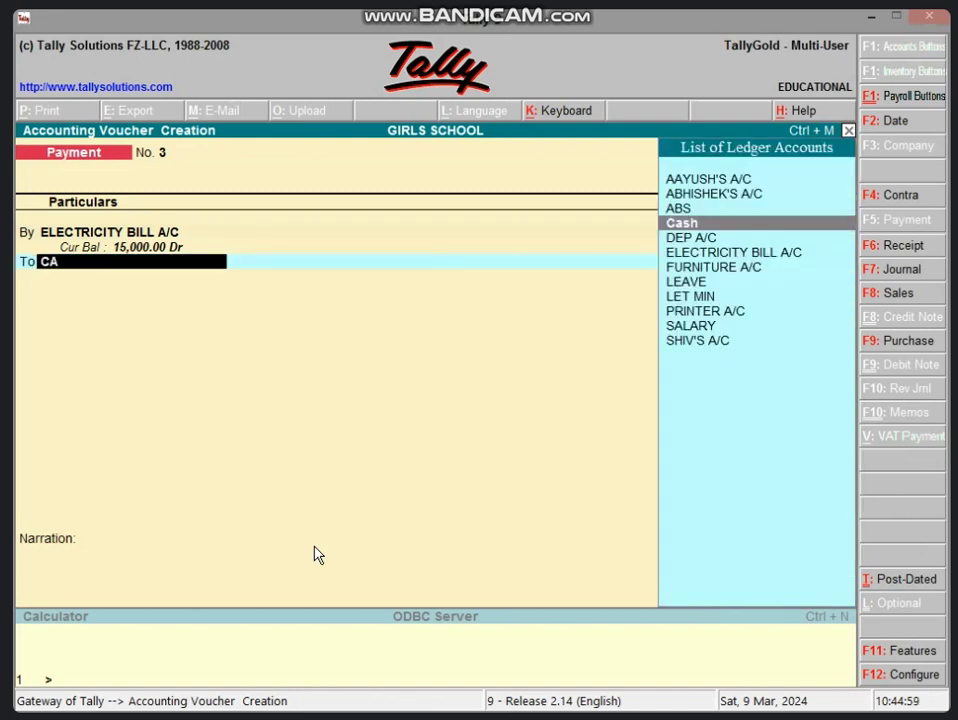
pyautogui.press('Return')
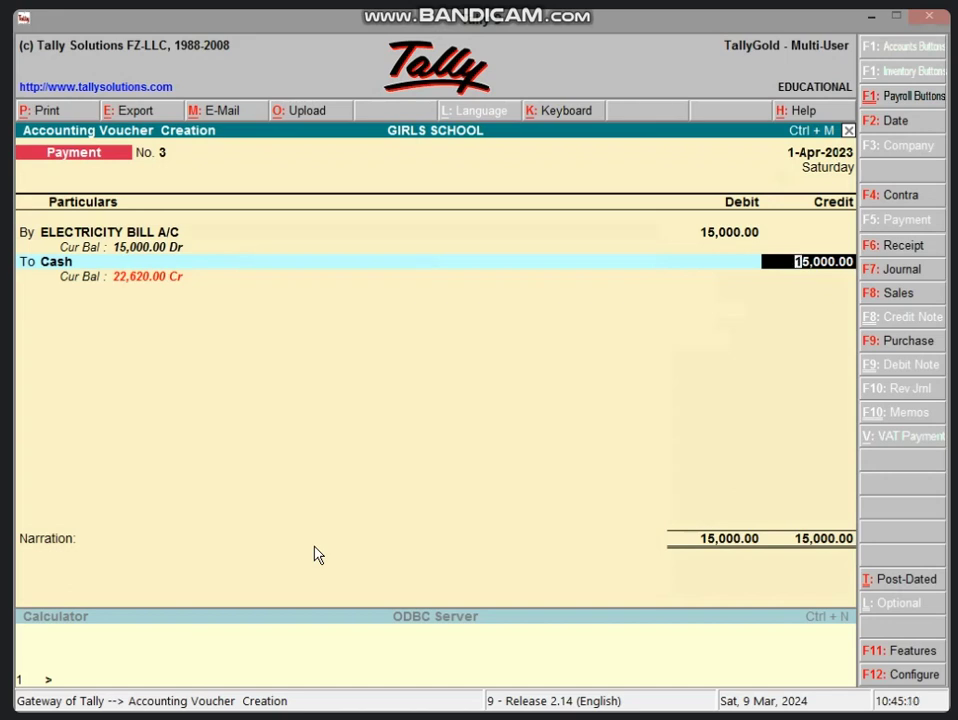
pyautogui.press('Return')
pyautogui.press('Return')
pyautogui.press('Return')
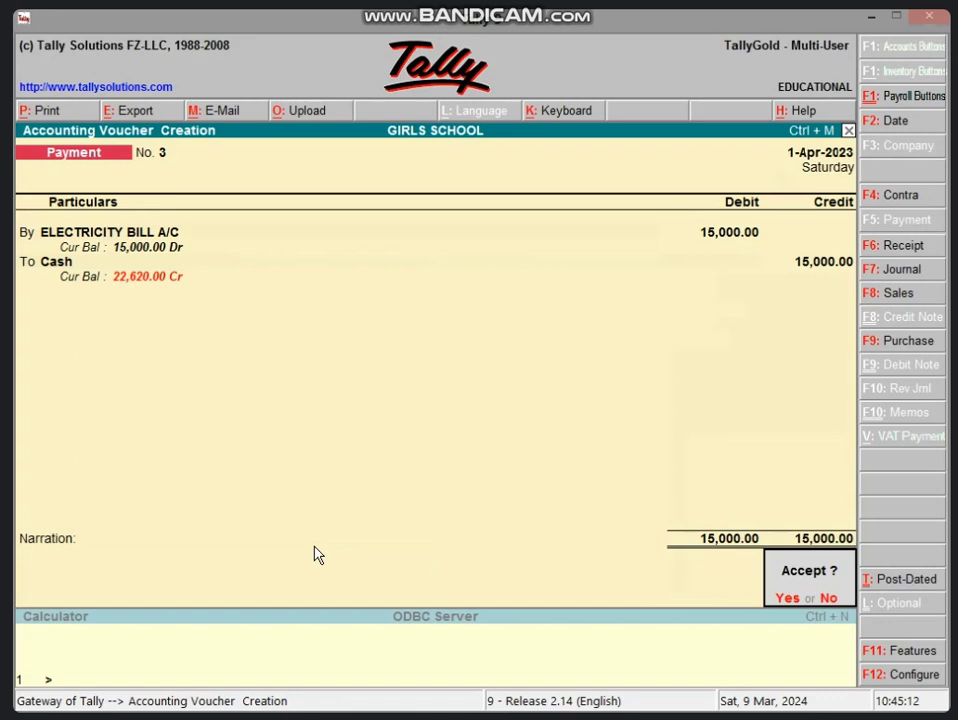
pyautogui.press('y')
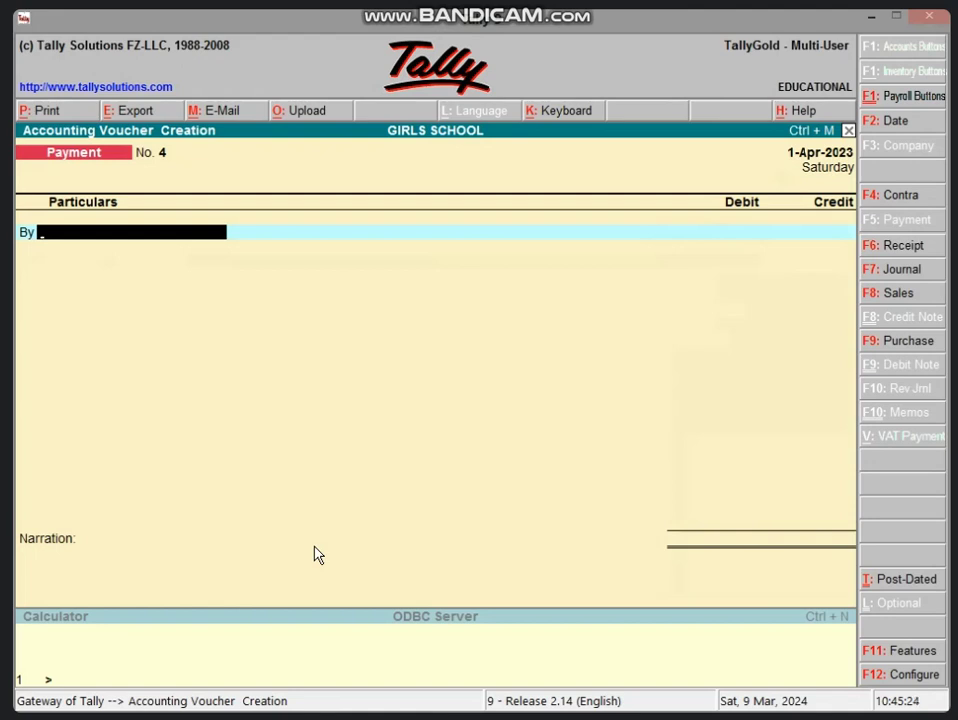
# Create the ledger ADVERTISEMENT A/C under Indirect Expenses for the debit line of the new payment voucher.
pyautogui.hotkey('alt', 'c')
pyautogui.write('ADVE')
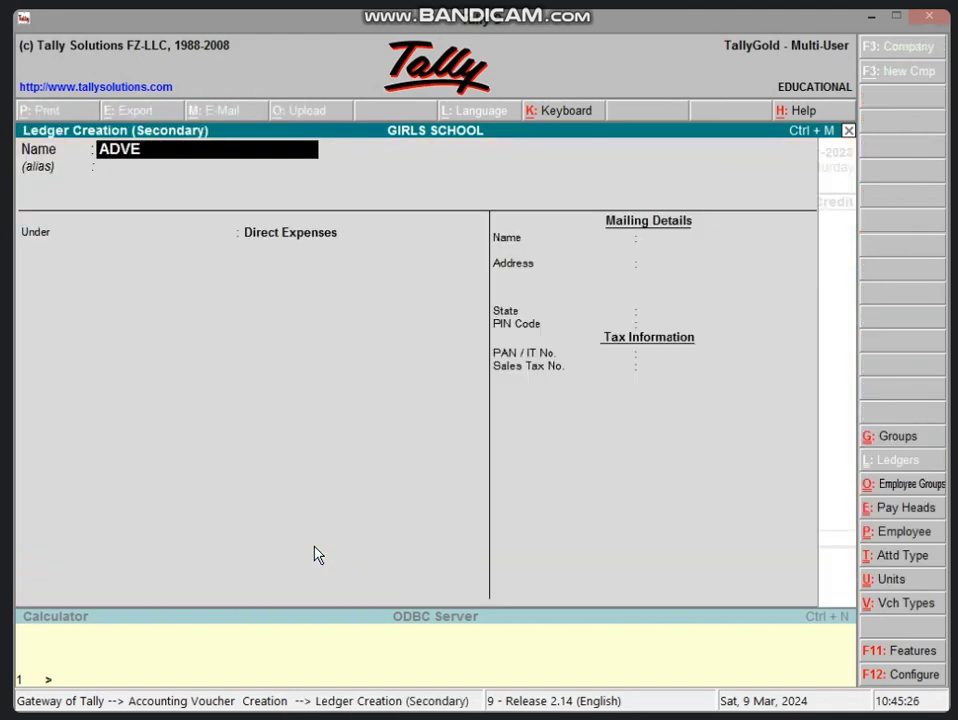
pyautogui.write('RTISEMEN')
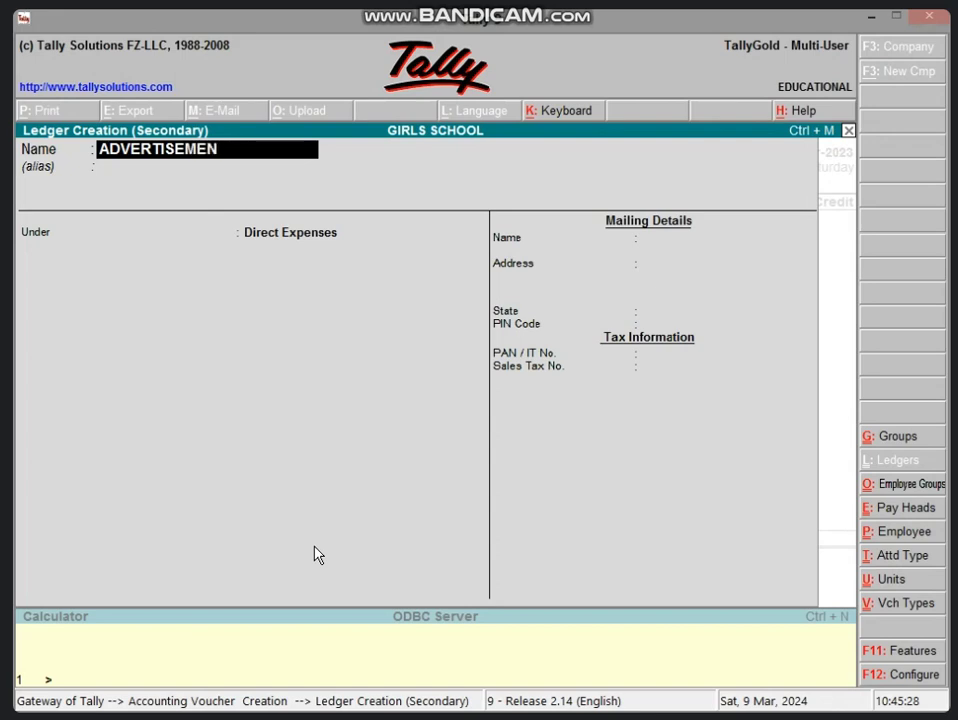
pyautogui.write('T A/C')
pyautogui.press('Return')
pyautogui.press('Return')
pyautogui.write('IN')
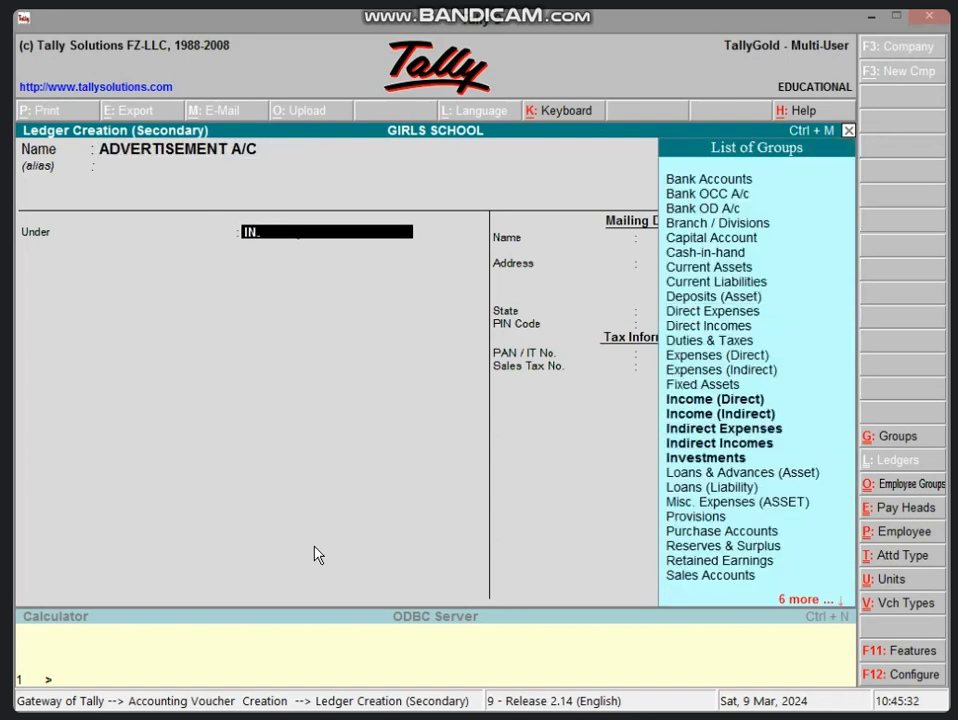
pyautogui.write('D')
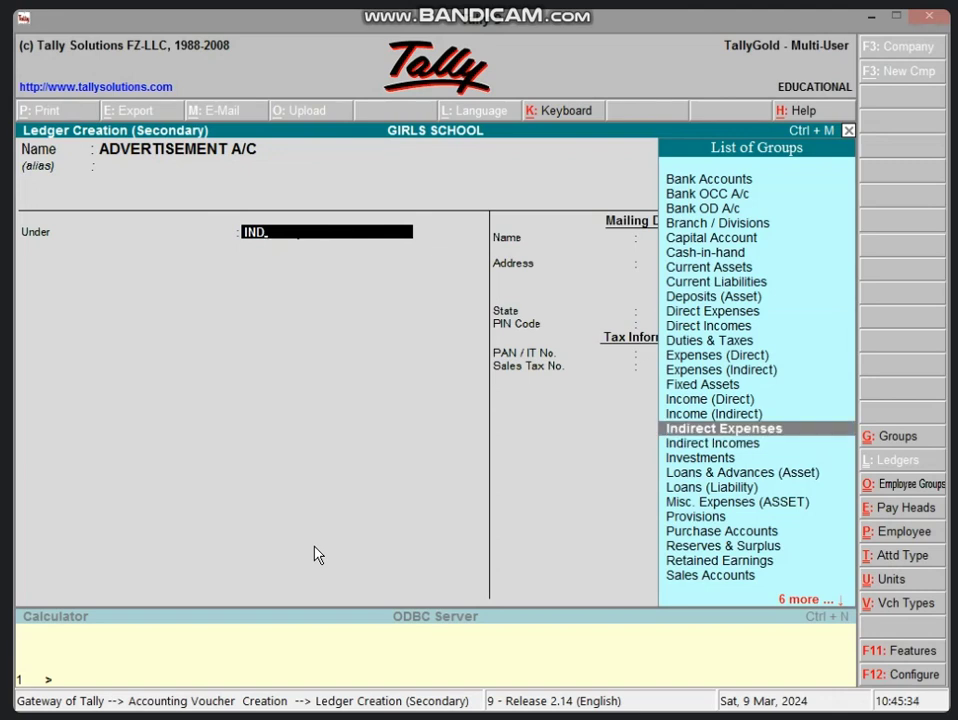
pyautogui.press('Return')
pyautogui.press('Return')
pyautogui.press('y')
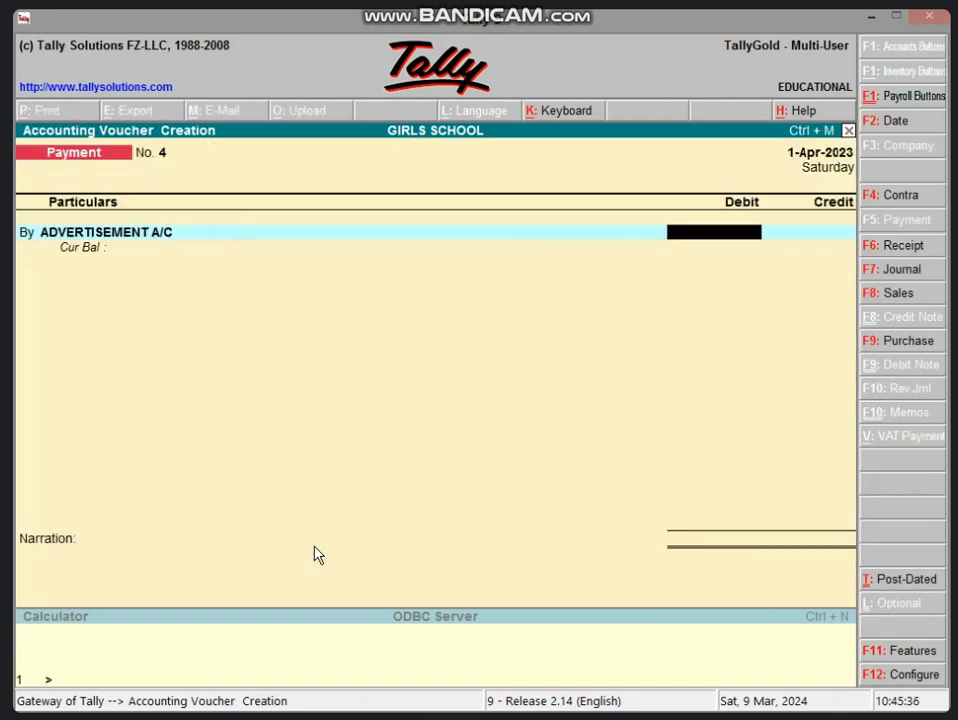
# Complete and save the payment voucher with 25,000 debited to ADVERTISEMENT A/C and credited to Cash.
pyautogui.write('25000')
pyautogui.press('Return')
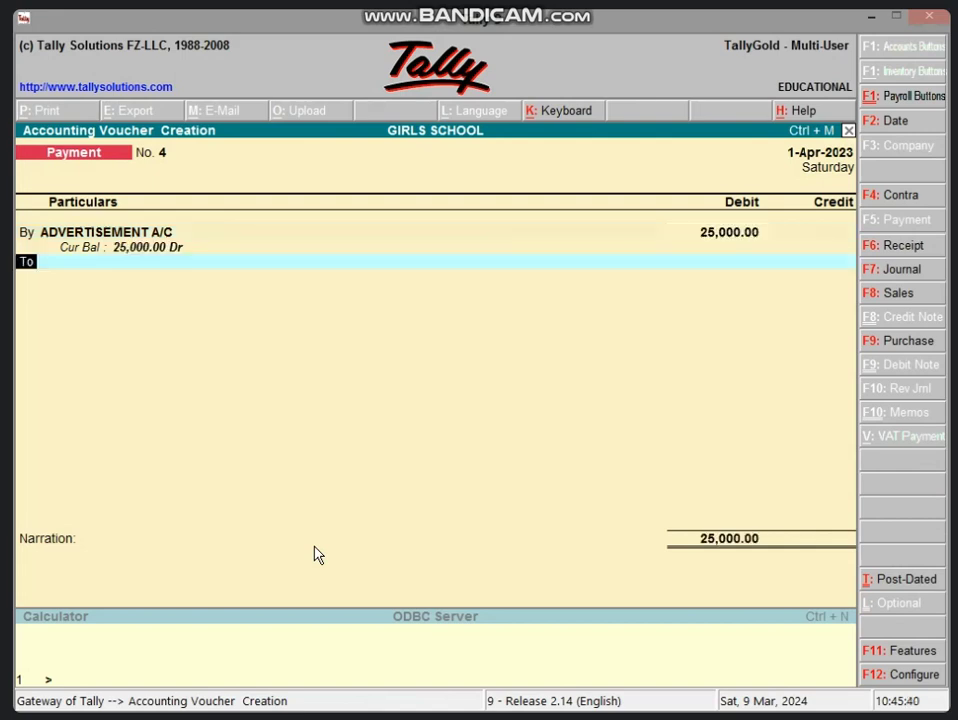
pyautogui.press('b')
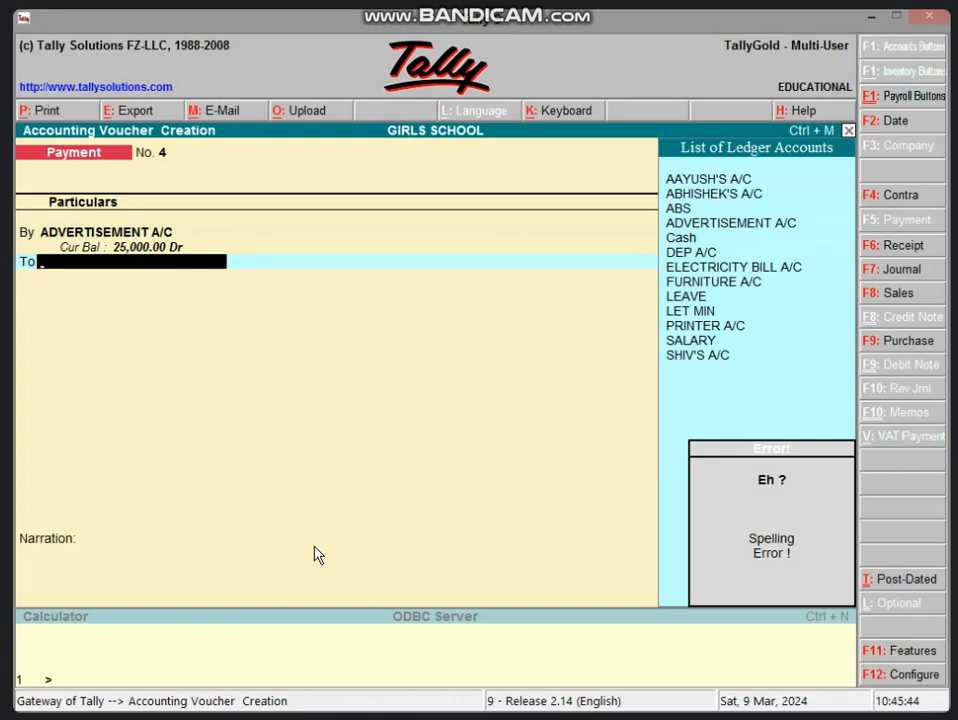
pyautogui.write('CA')
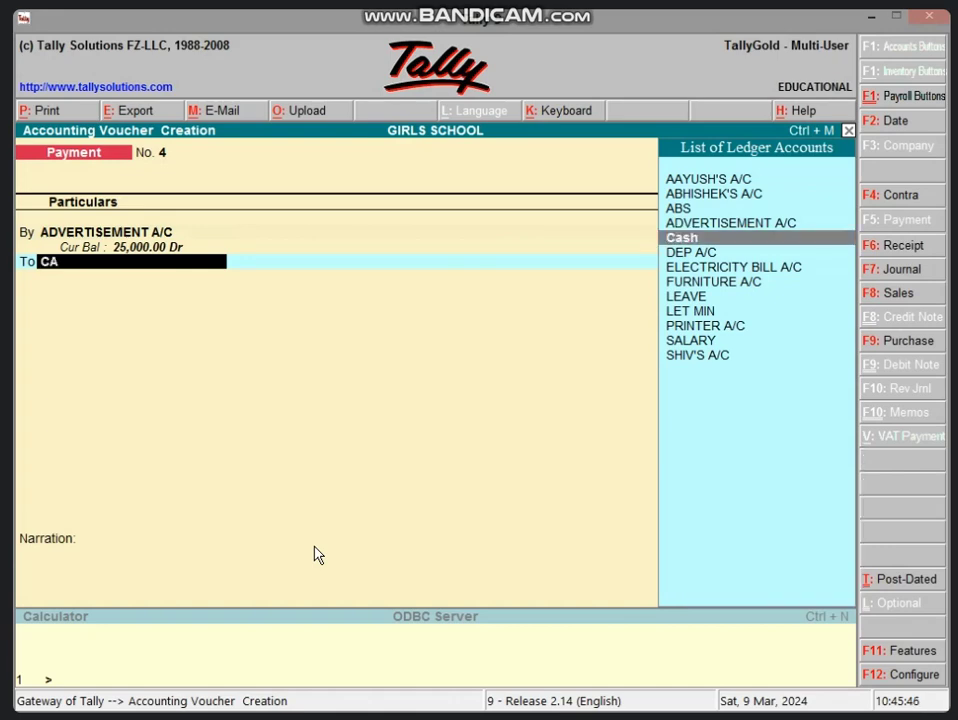
pyautogui.press('Return')
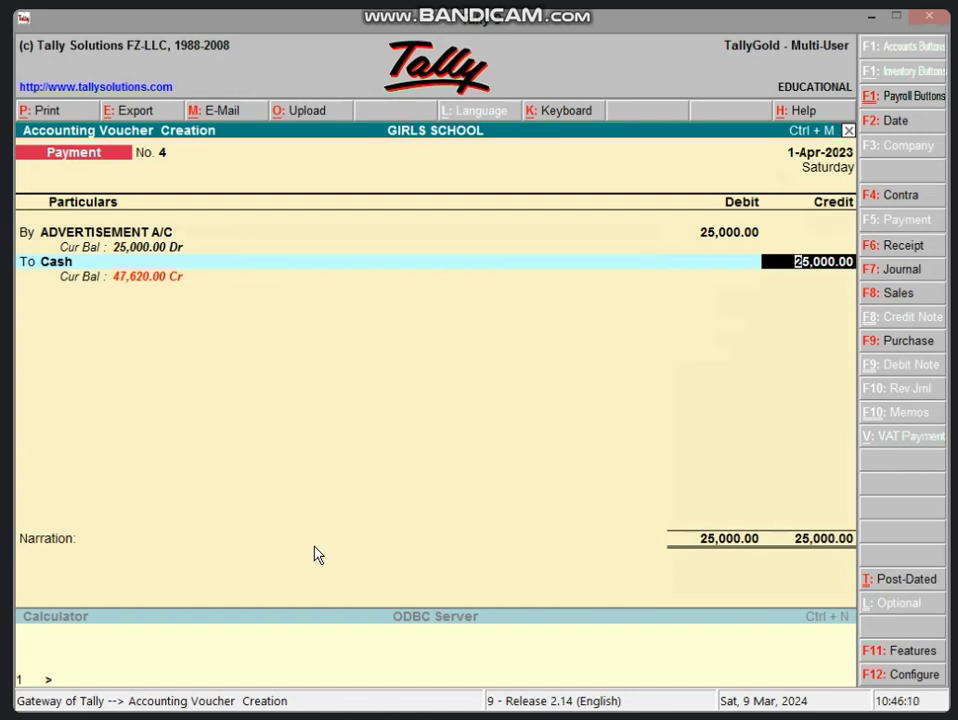
pyautogui.press('Return')
pyautogui.press('Return')
pyautogui.press('Return')
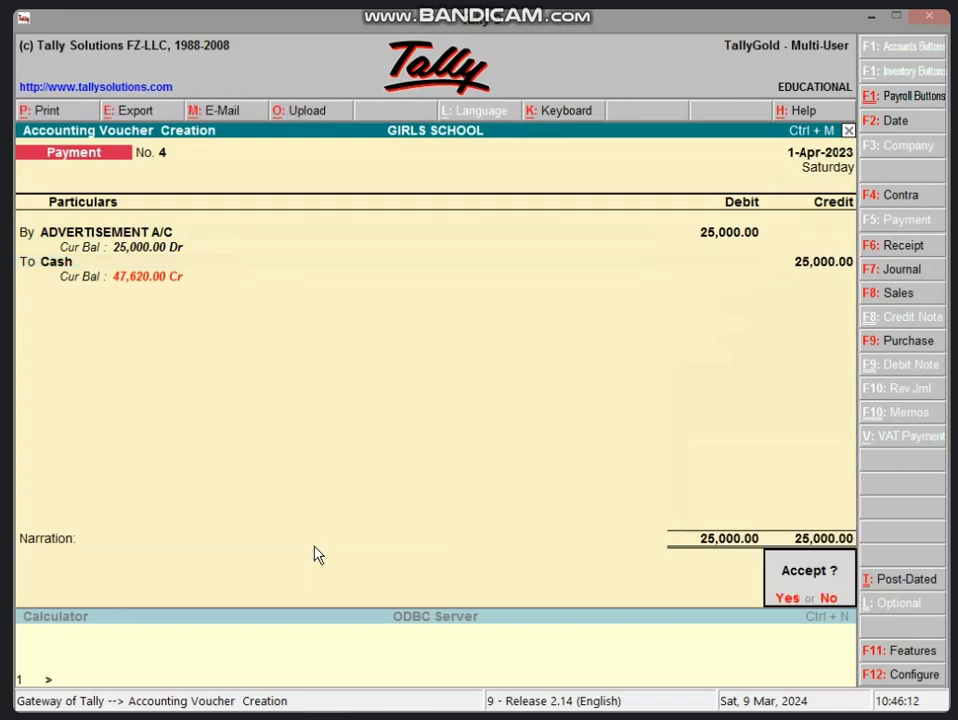
pyautogui.press('Return')
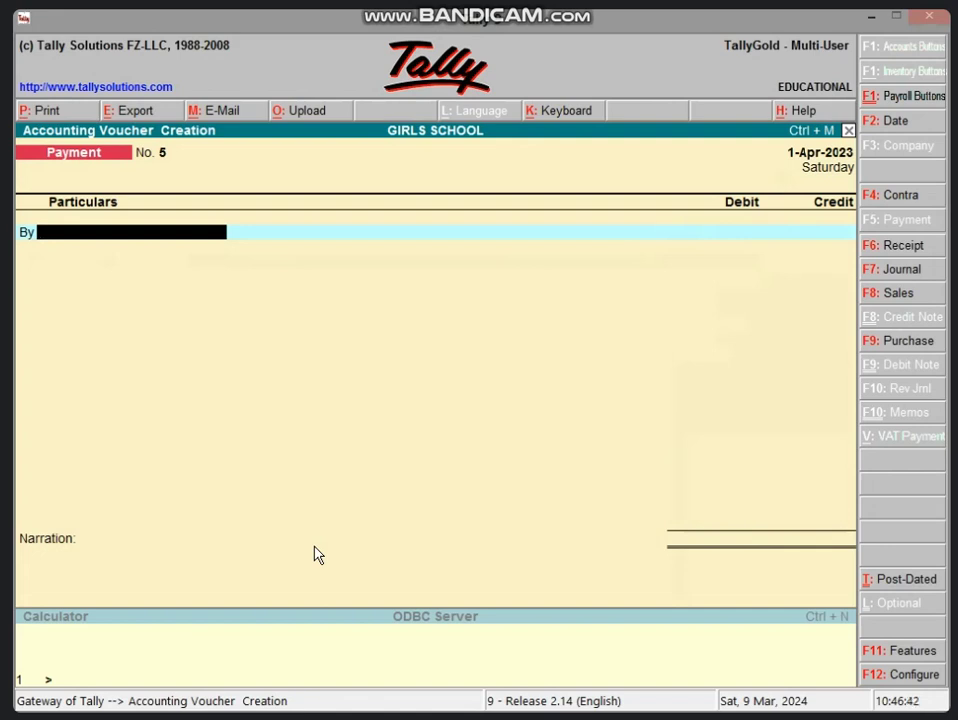
# Switch to a journal voucher and create the ledger LOSS BY FIRE A/C under Indirect Expenses for its debit line.
pyautogui.press('F7')
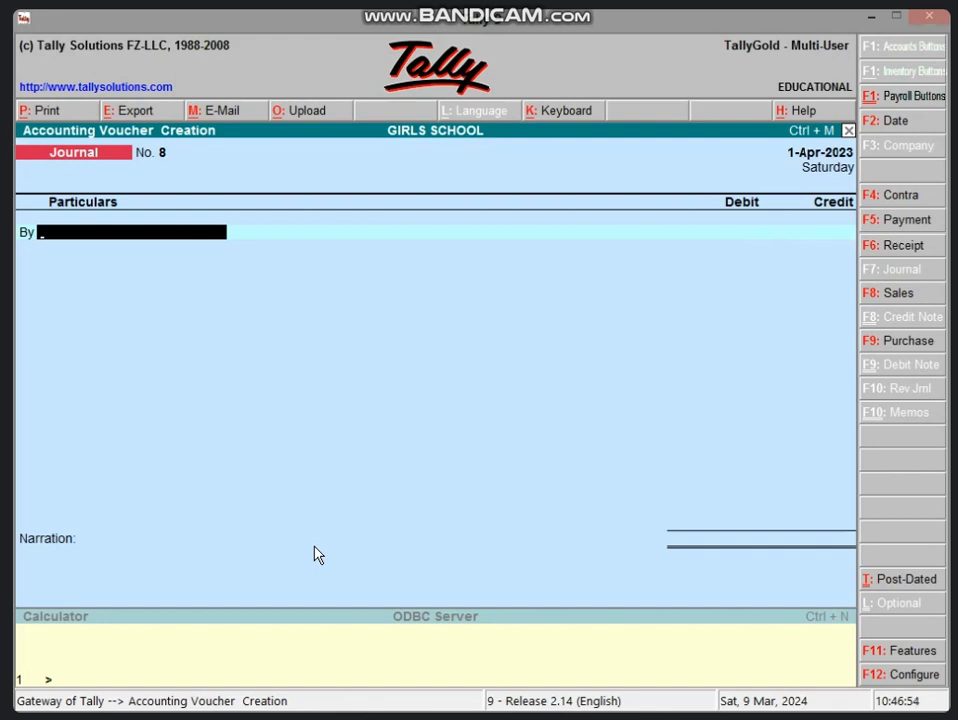
pyautogui.hotkey('alt', 'c')
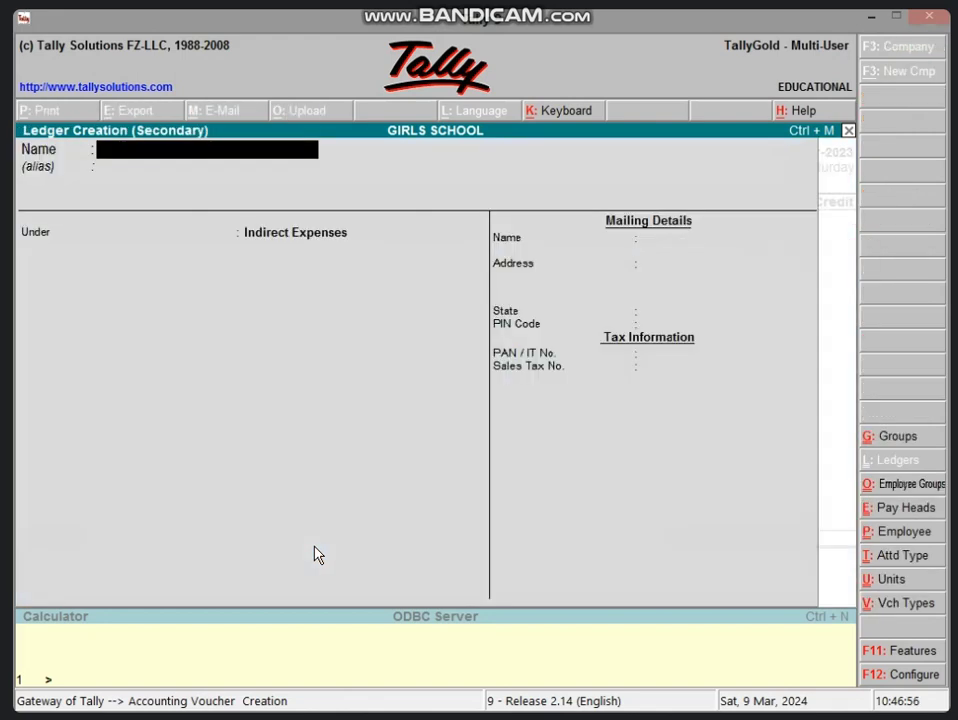
pyautogui.write('LOSS B')
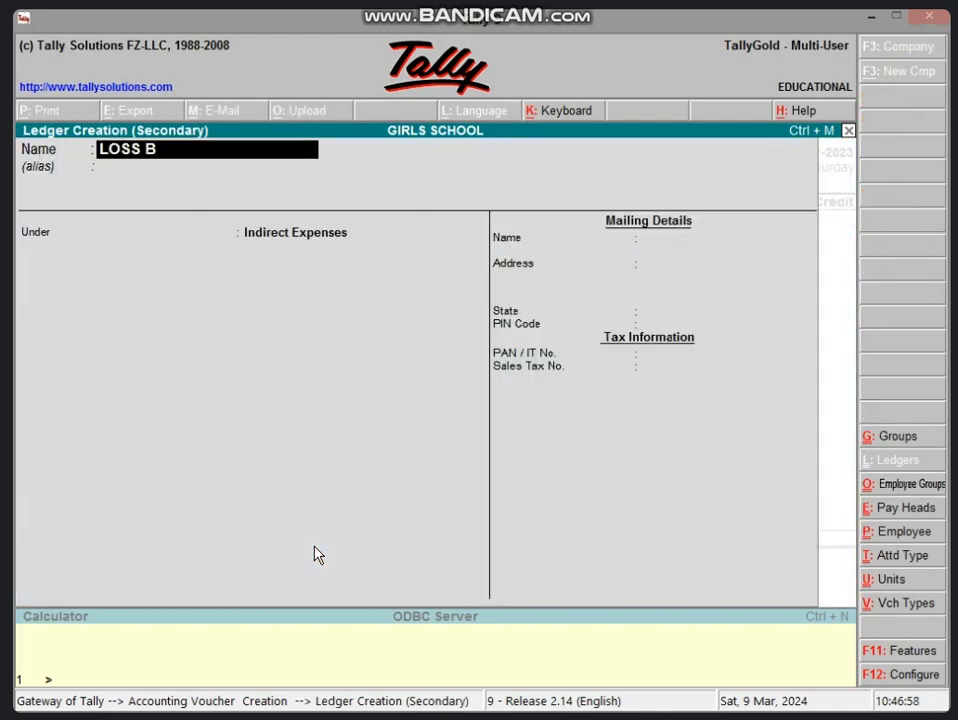
pyautogui.write('Y FIRE A/C')
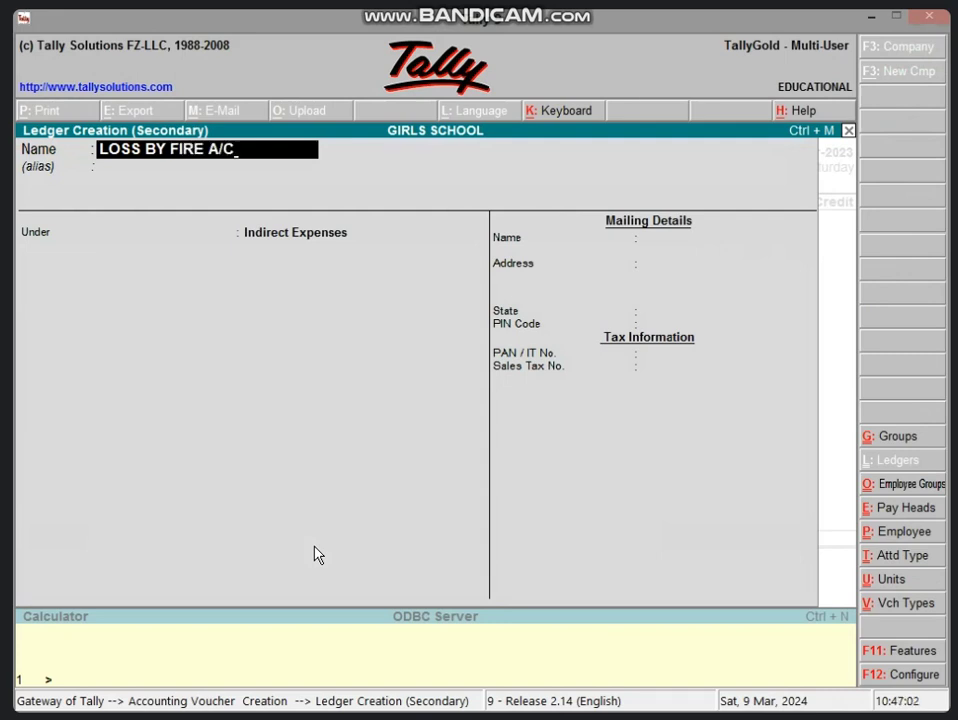
pyautogui.press('Return')
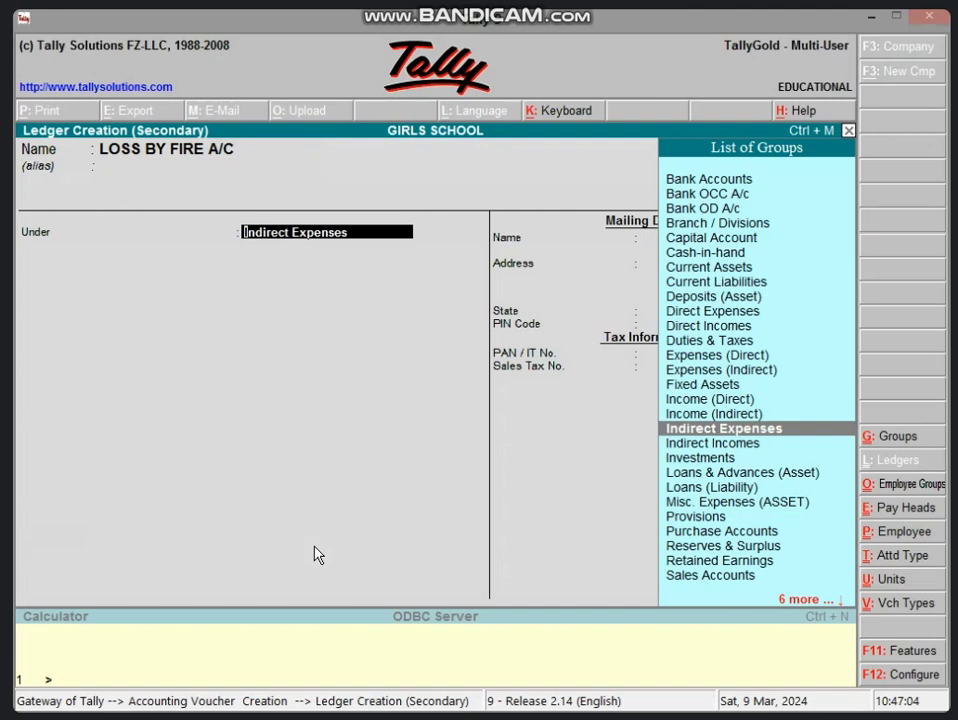
pyautogui.press('Return')
pyautogui.press('Return')
pyautogui.write('15000')
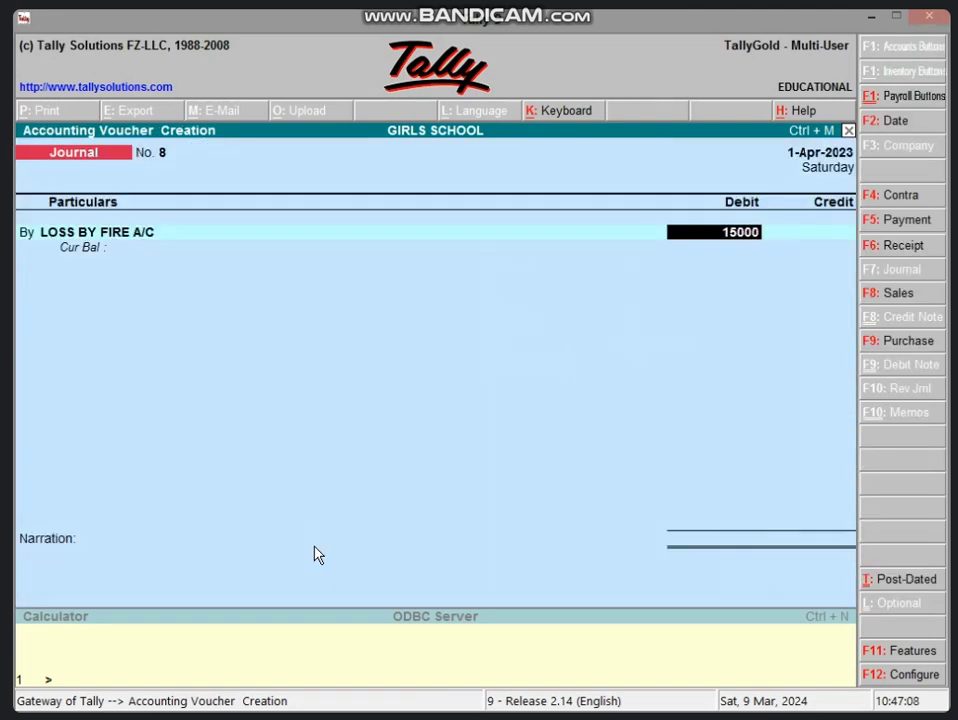
pyautogui.press('Return')
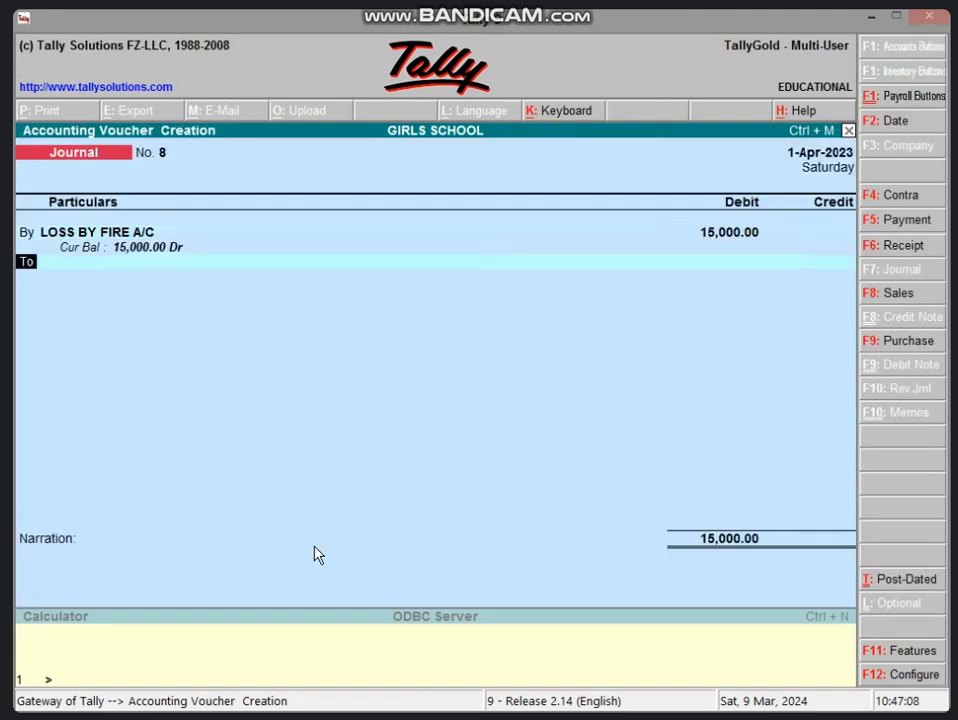
pyautogui.write('P')
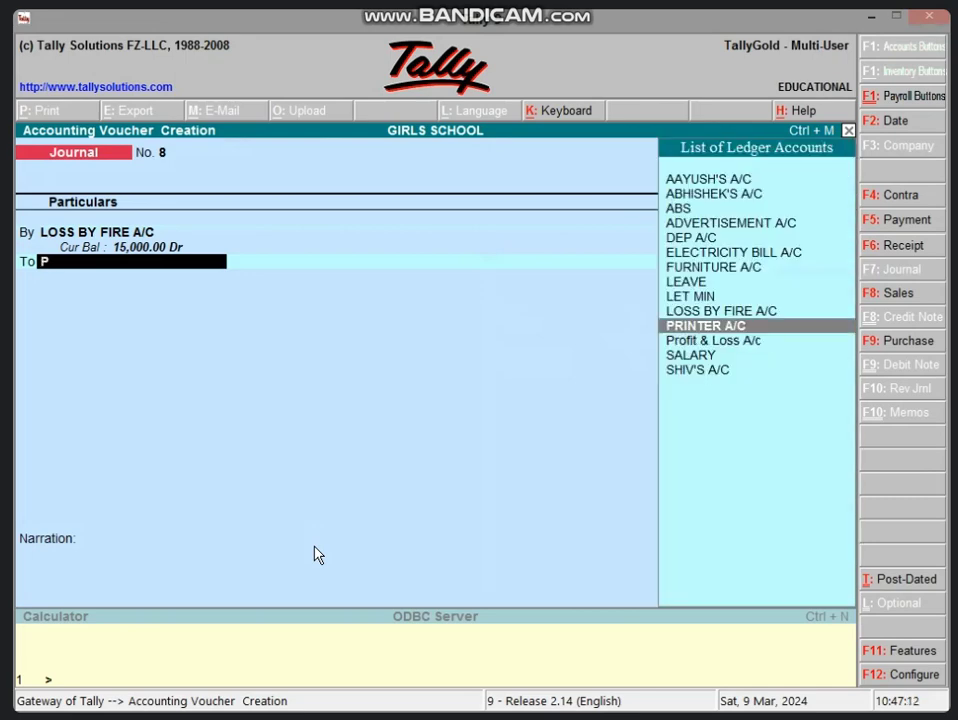
pyautogui.press('Return')
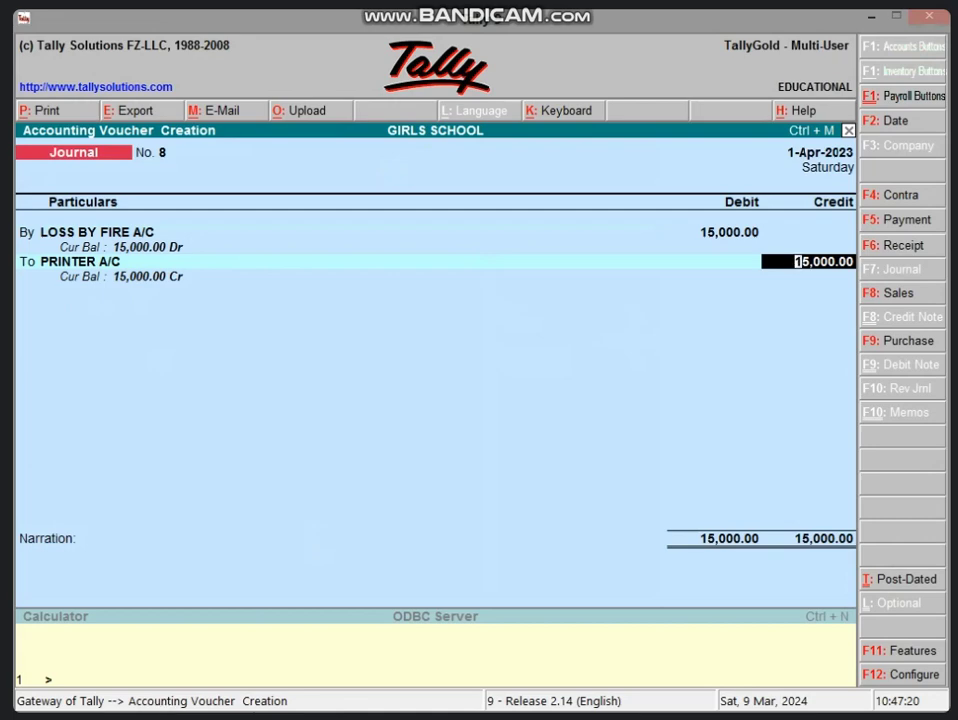
pyautogui.press('Escape')
pyautogui.press('Escape')
pyautogui.press('y')
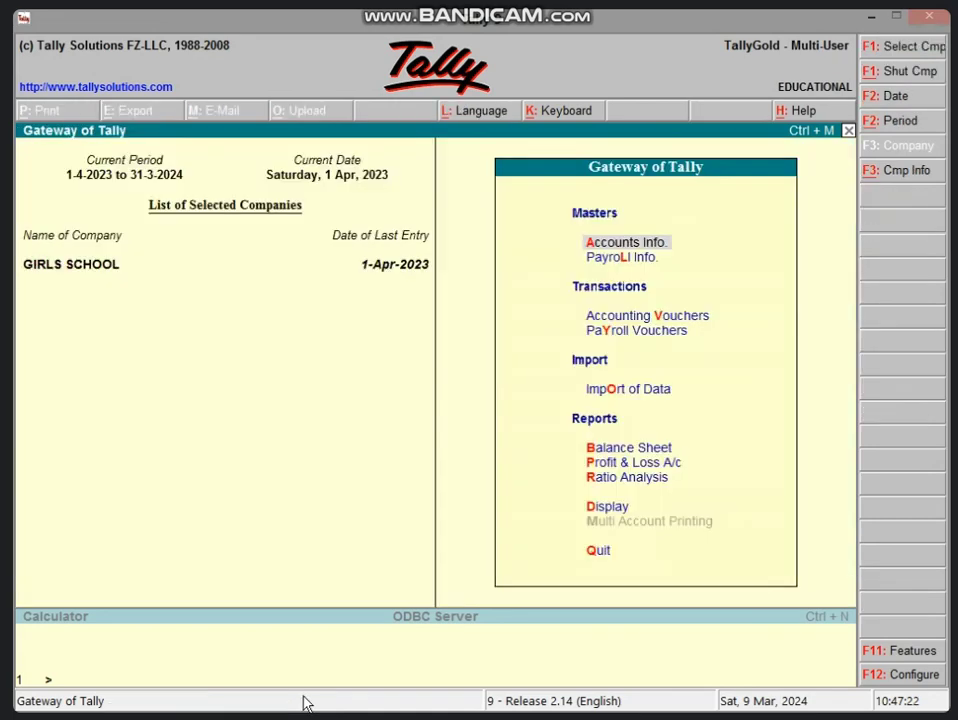
# Record and save a payment voucher with 50,000 debited to PRINTER A/C and credited to Cash.
pyautogui.write('v')
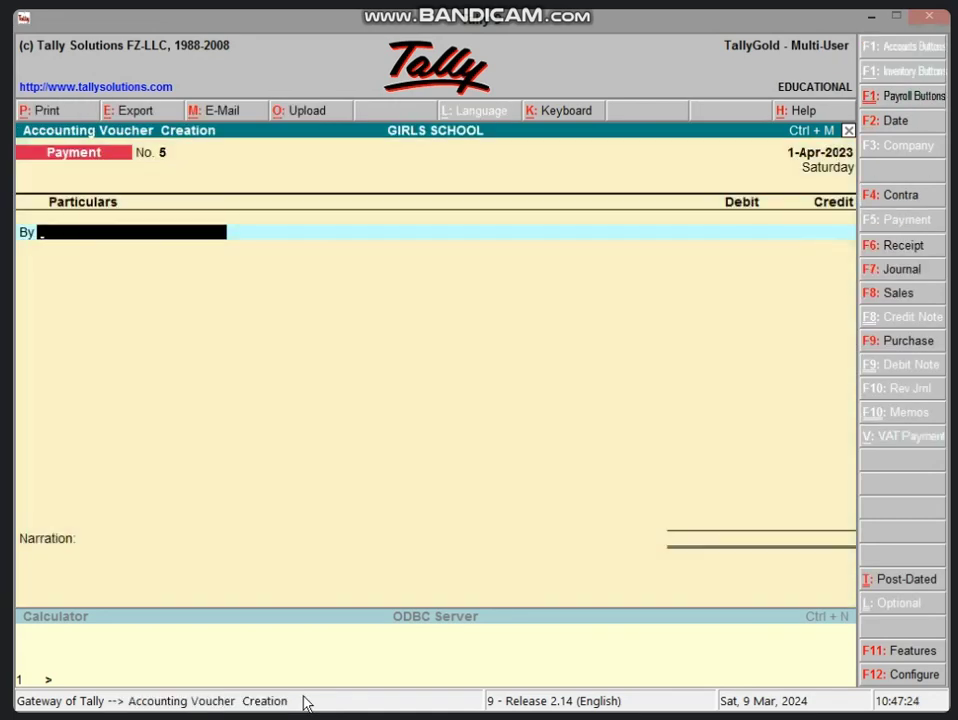
pyautogui.write('F')
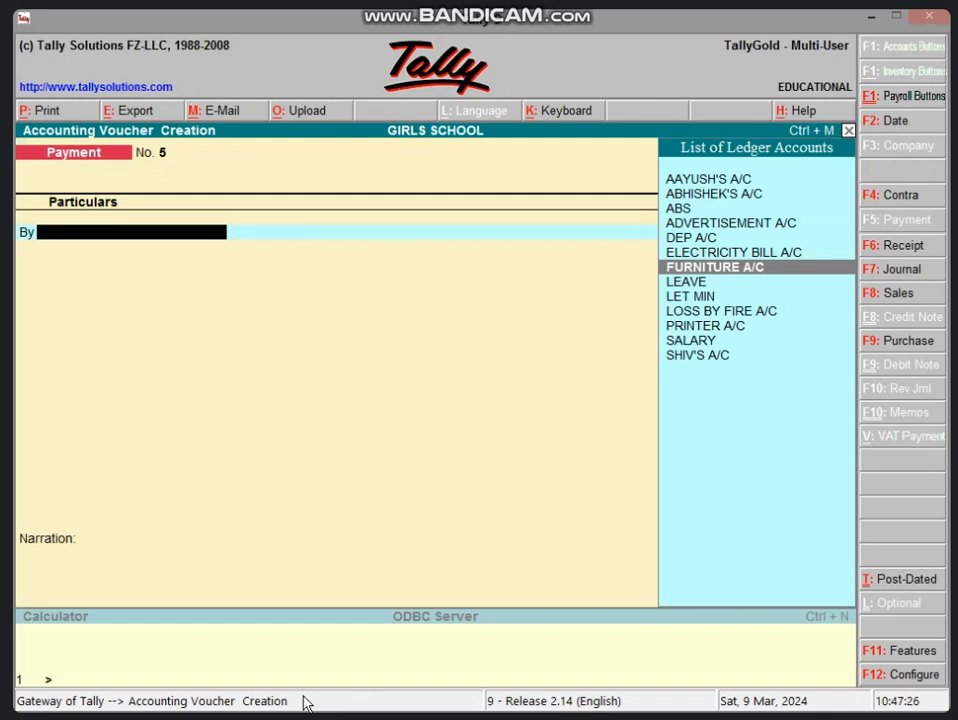
pyautogui.write('PR')
pyautogui.press('Return')
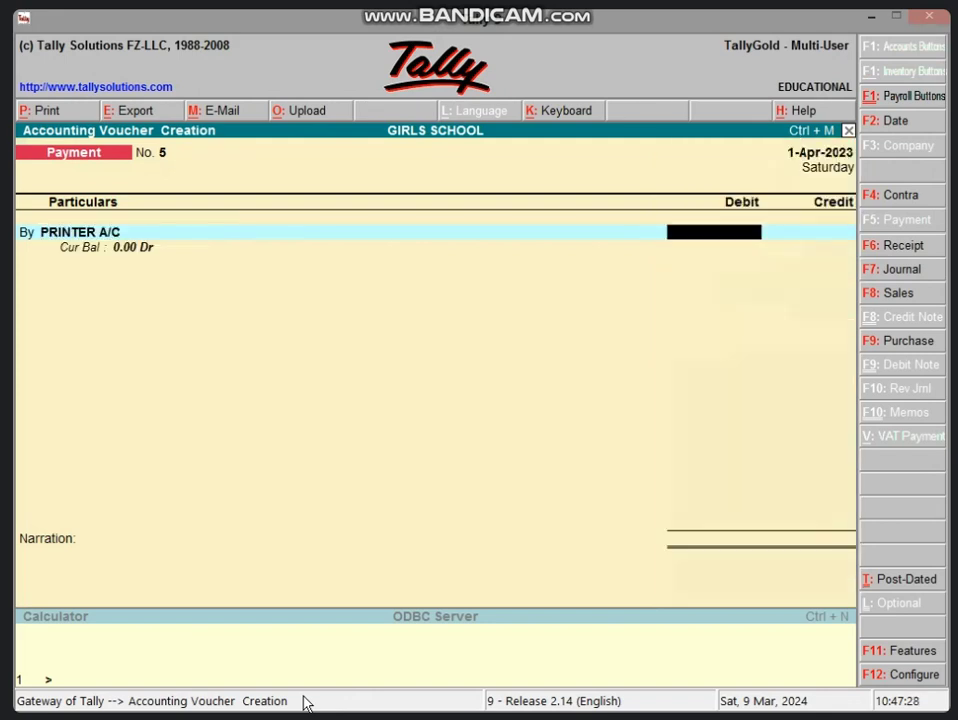
pyautogui.write('50000')
pyautogui.press('Return')
pyautogui.write('t')
pyautogui.press('Return')
pyautogui.press('Return')
pyautogui.press('Return')
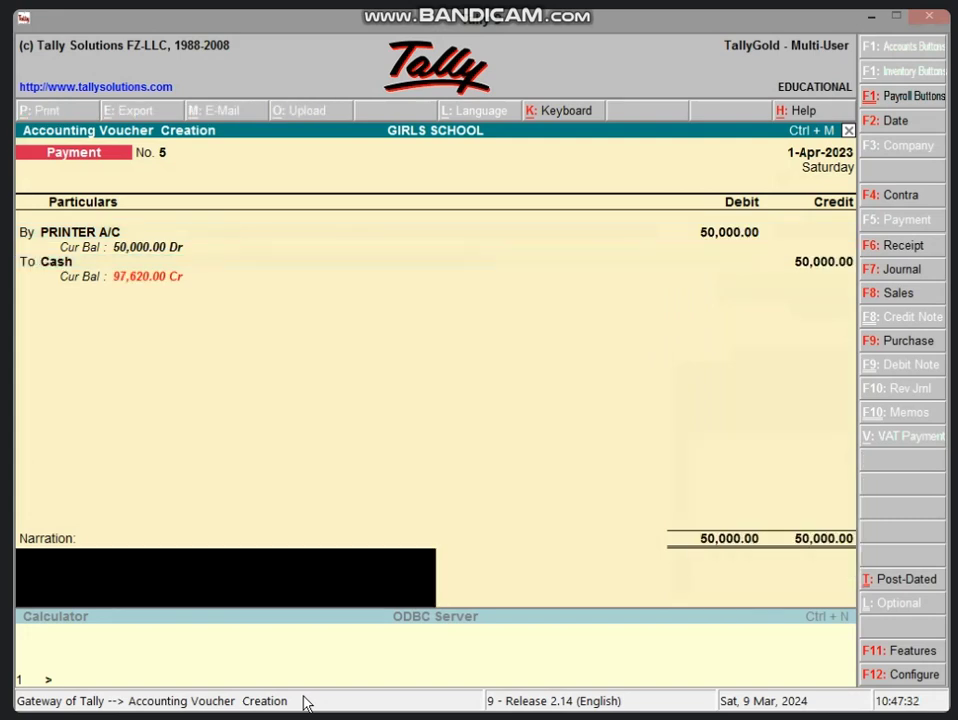
pyautogui.press('Return')
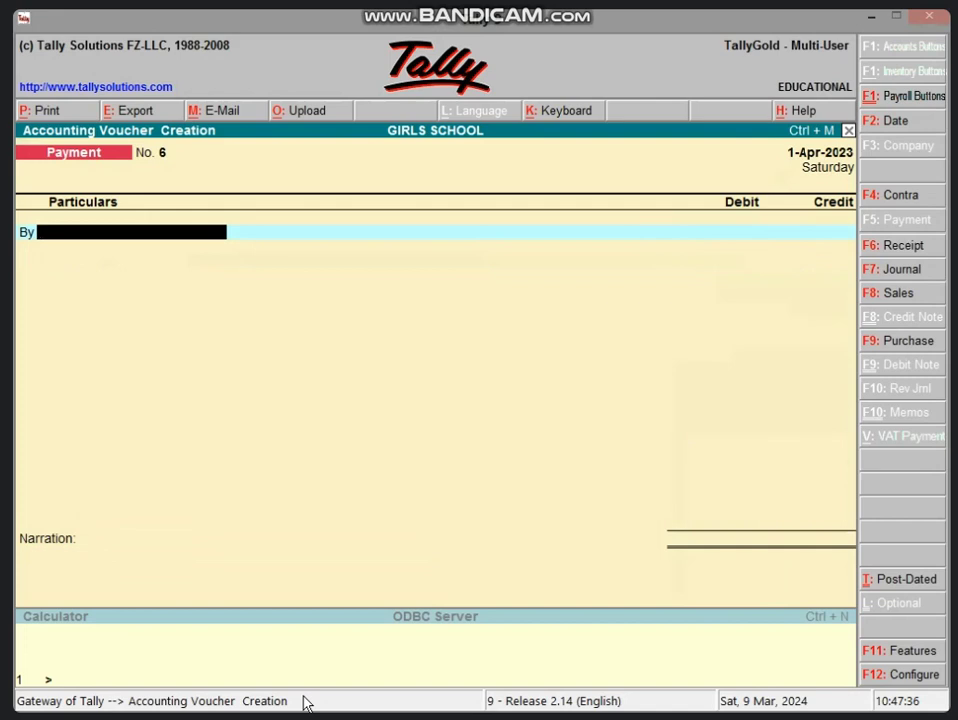
# Record and save a journal voucher with 20,000 debited to LOSS BY FIRE A/C and credited to PRINTER A/C.
pyautogui.press('F7')
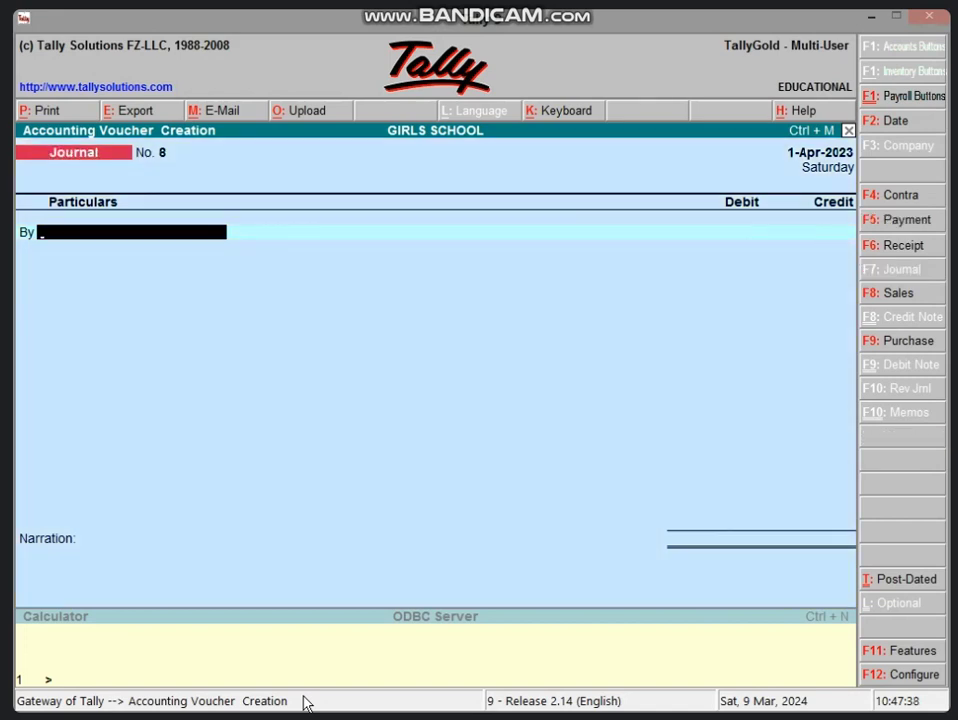
pyautogui.write('LO')
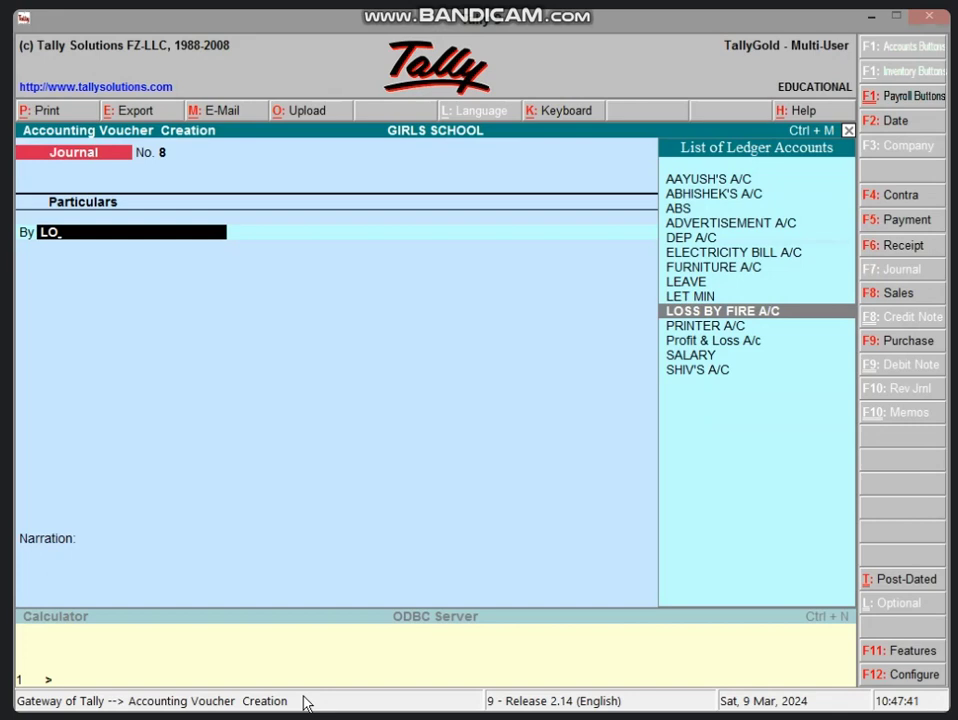
pyautogui.press('Return')
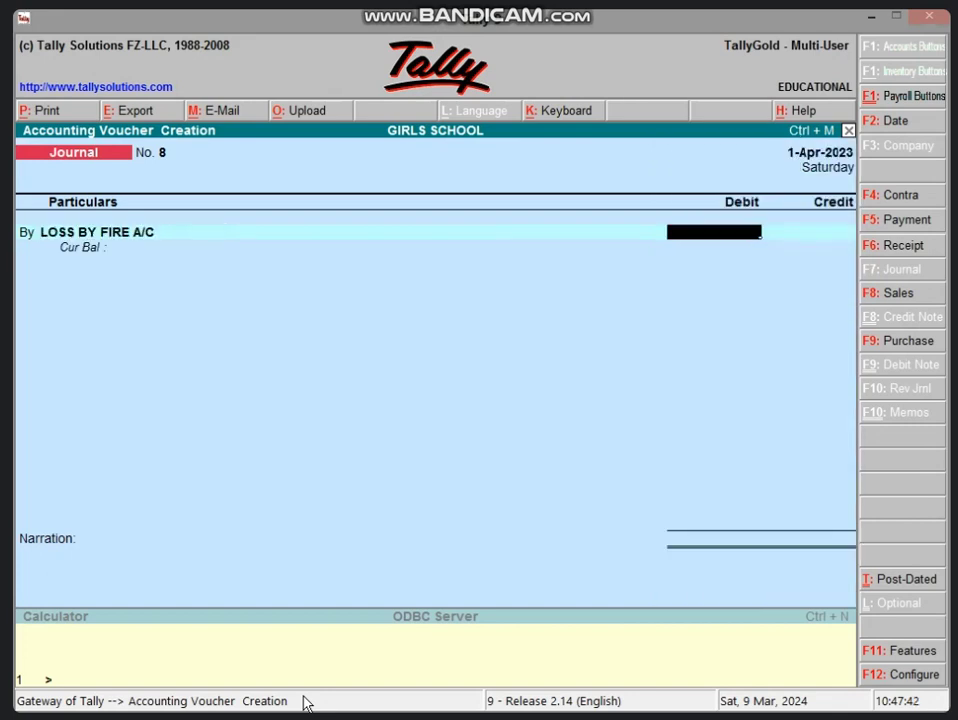
pyautogui.write('20000')
pyautogui.press('Return')
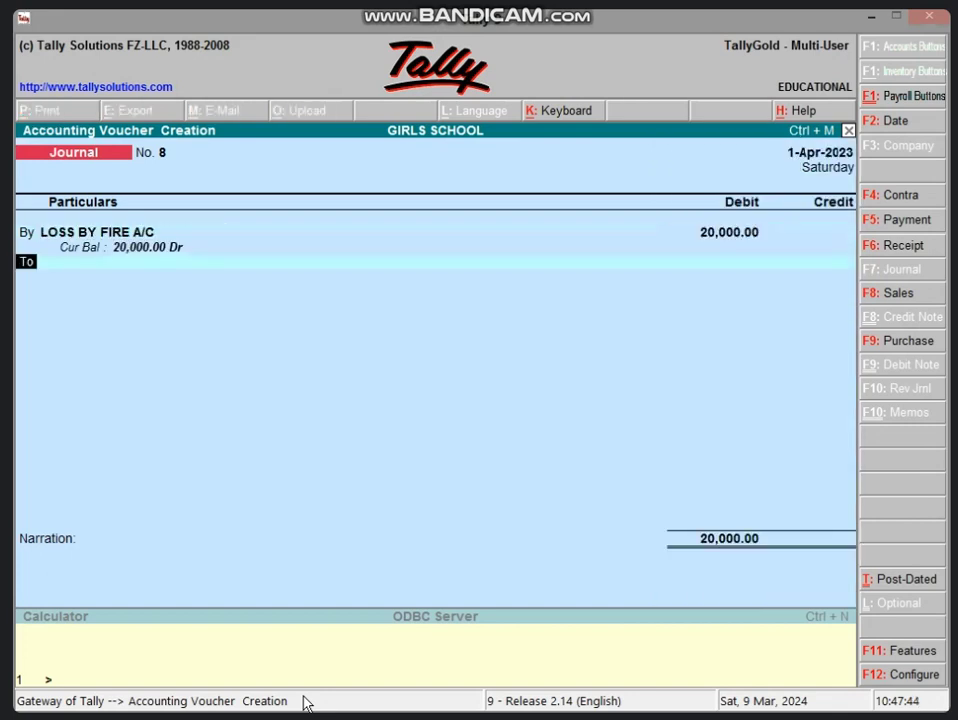
pyautogui.write('P')
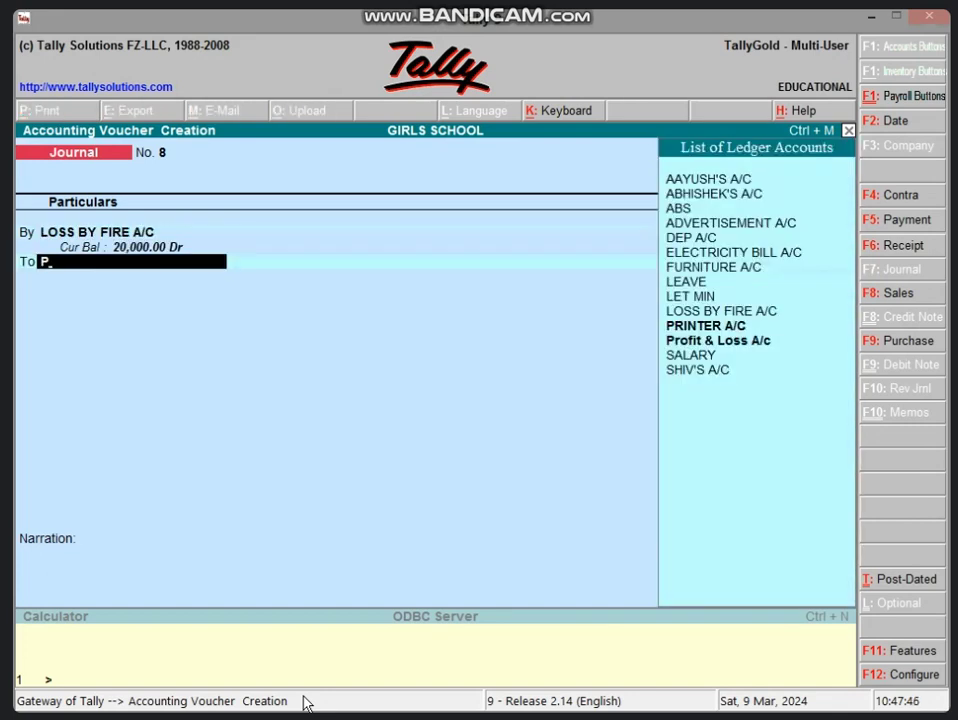
pyautogui.write('r')
pyautogui.press('Return')
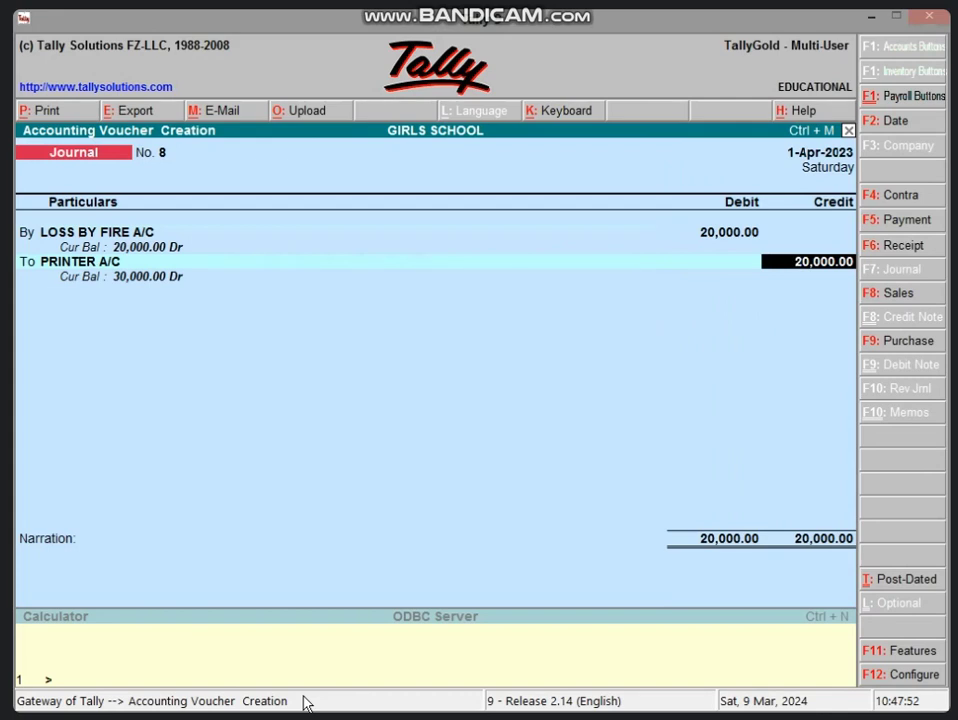
pyautogui.press('Return')
pyautogui.press('Return')
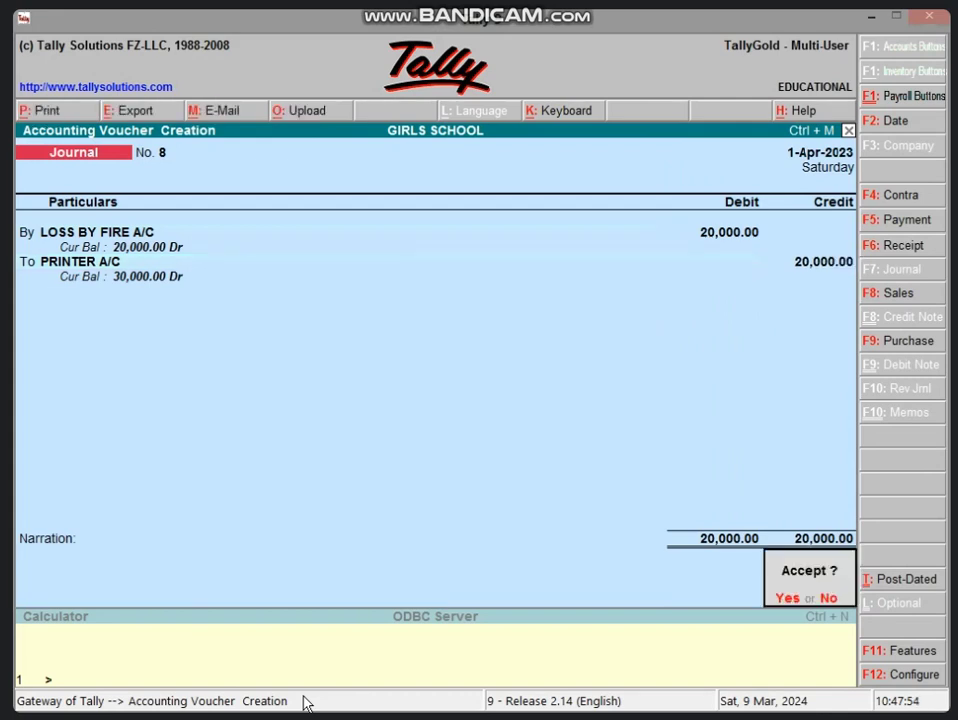
pyautogui.press('Return')
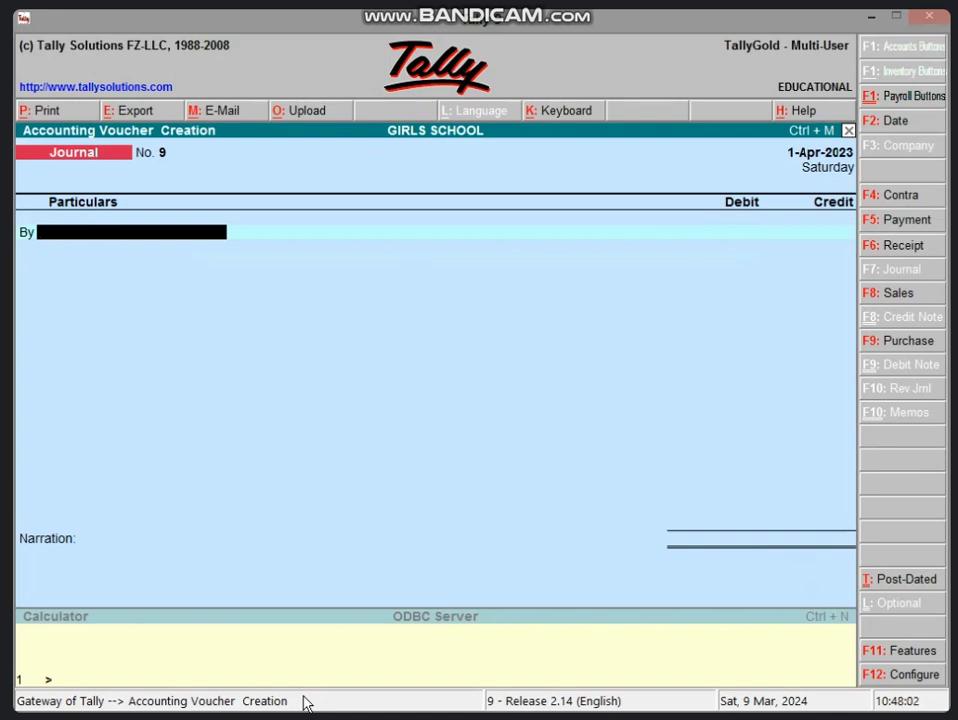
# Create the ledger LOSS BY THEFT A/C under Indirect Expenses for the debit line of the new journal voucher.
pyautogui.hotkey('alt', 'c')
pyautogui.write('LOSS')
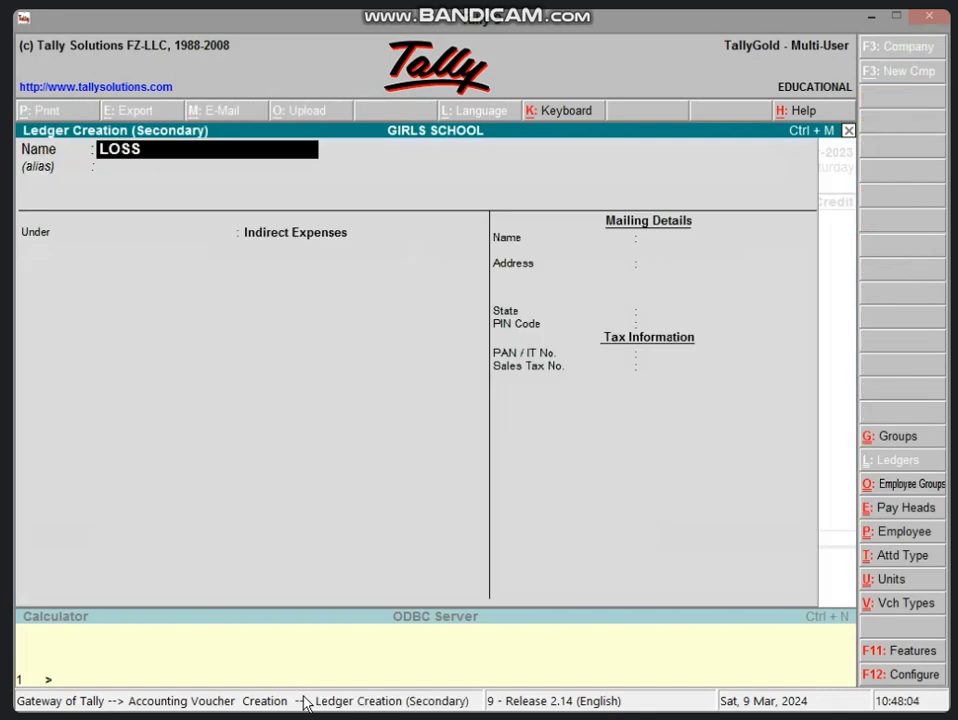
pyautogui.write(' BY THEFT A/C')
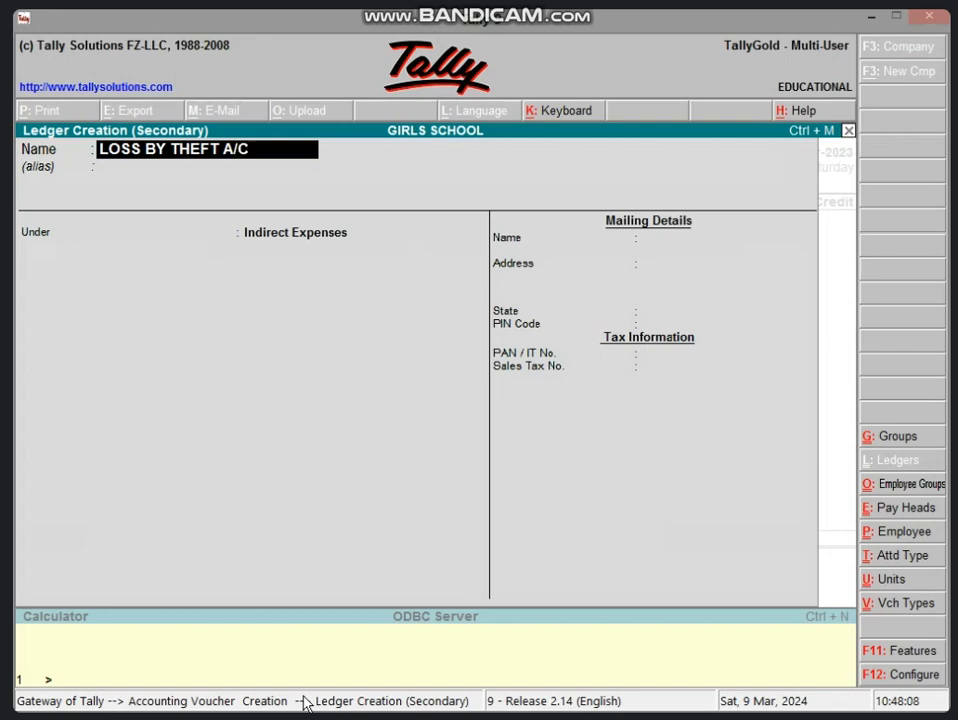
pyautogui.press('Return')
pyautogui.press('Return')
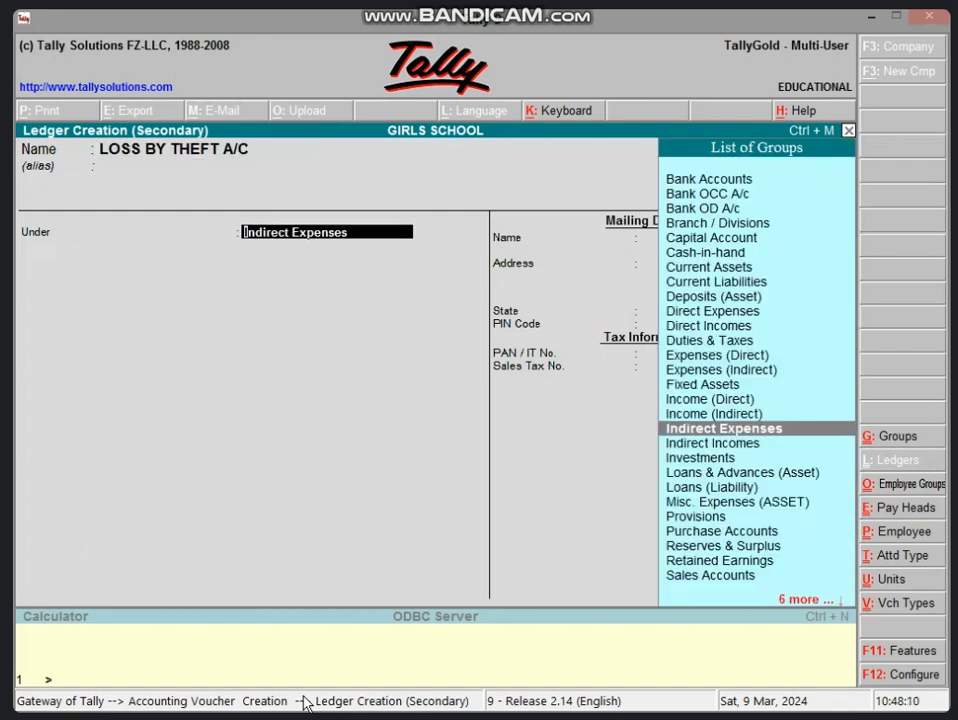
pyautogui.press('Return')
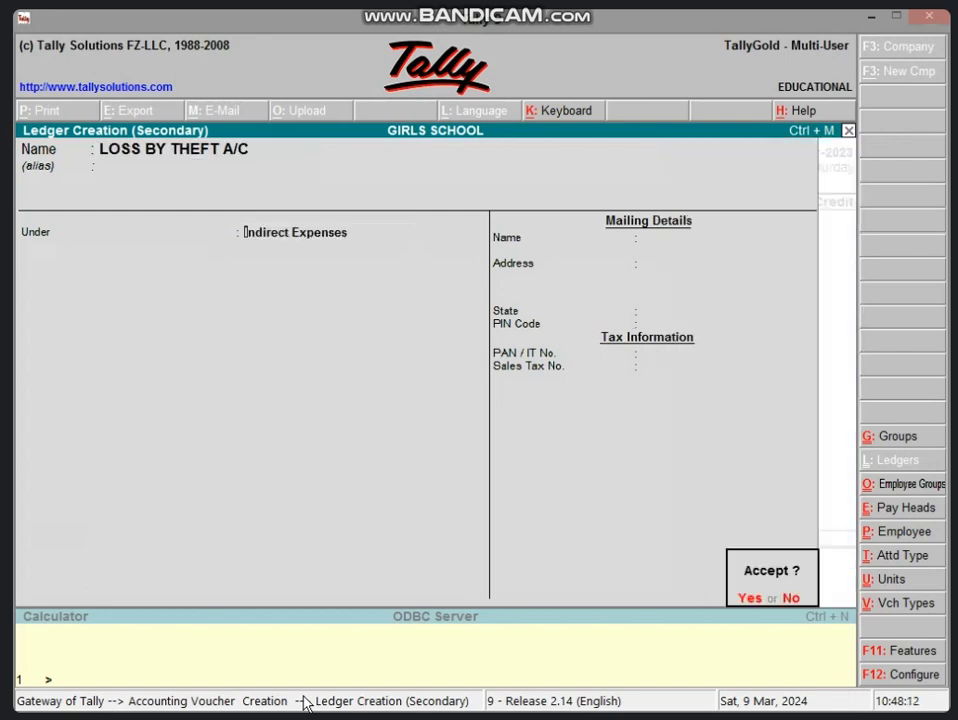
pyautogui.press('Return')
# Complete and save the journal voucher with 15,000 debited to LOSS BY THEFT A/C and credited to PRINTER A/C.
pyautogui.write('1')
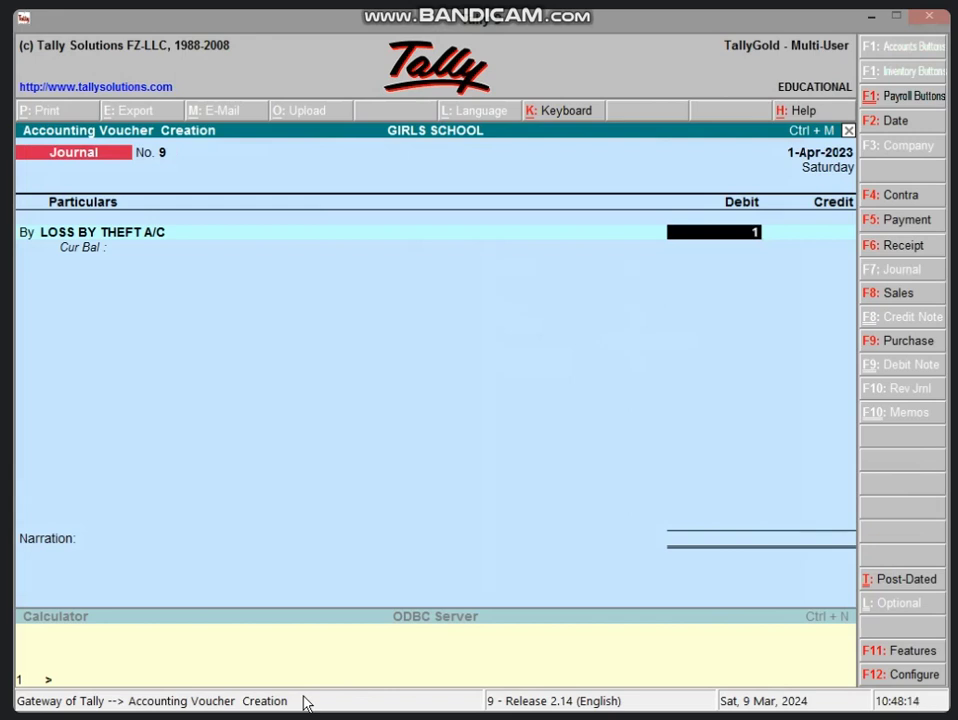
pyautogui.write('5,000')
pyautogui.press('Return')
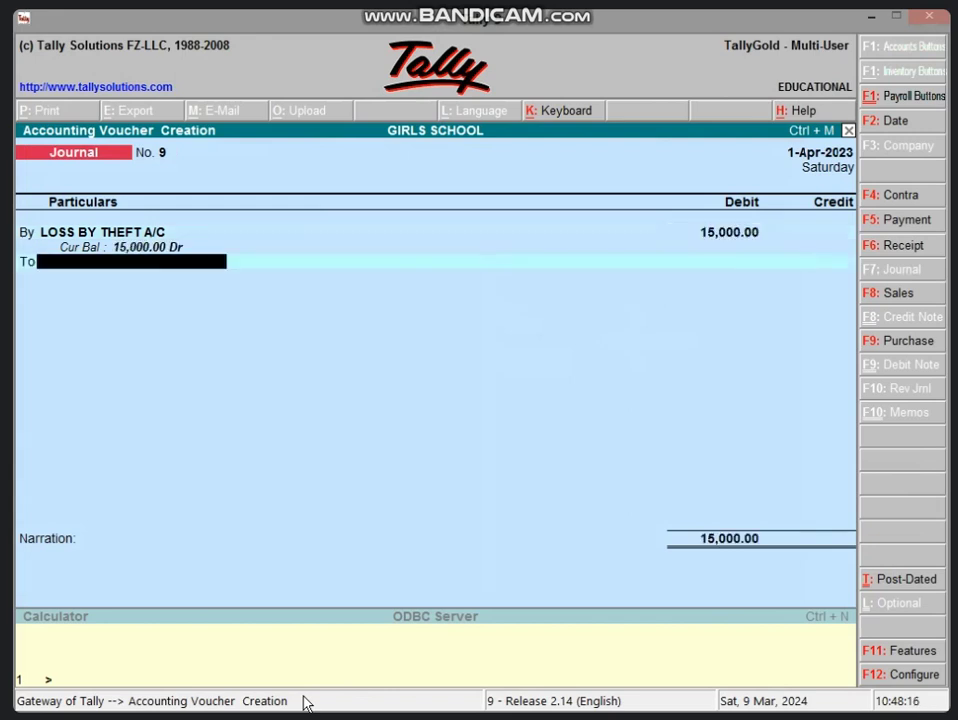
pyautogui.write('P')
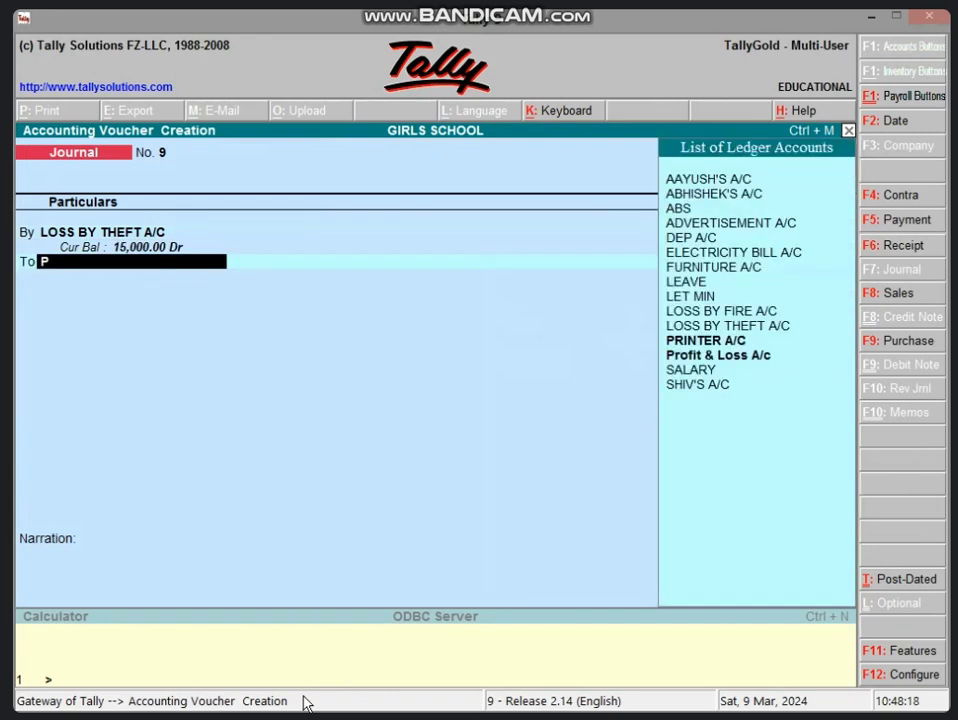
pyautogui.press('Return')
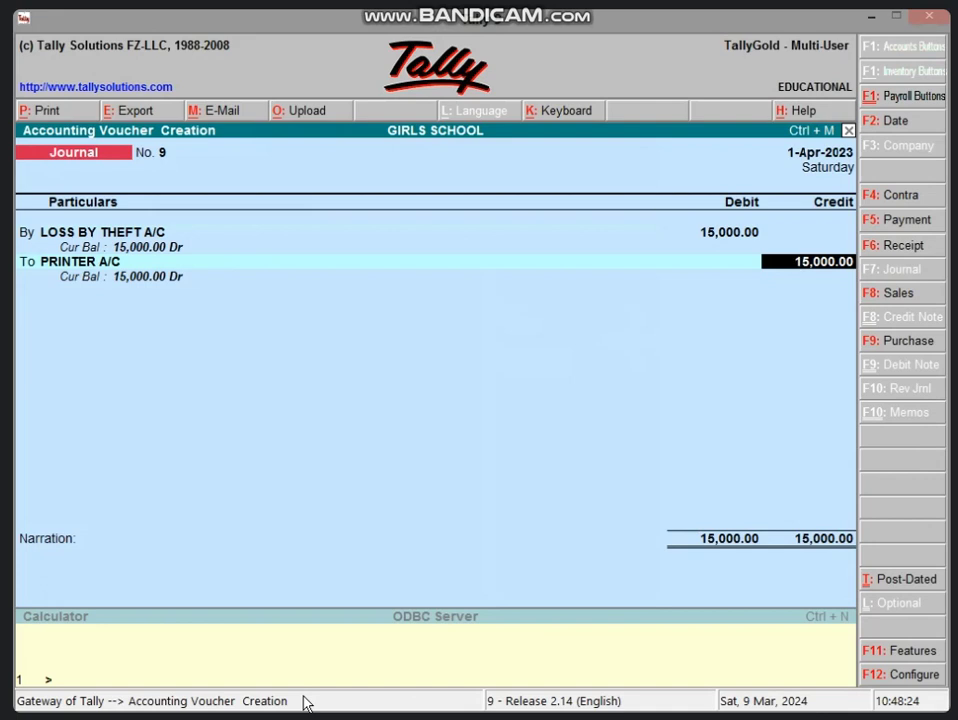
pyautogui.press('Return')
pyautogui.press('Return')
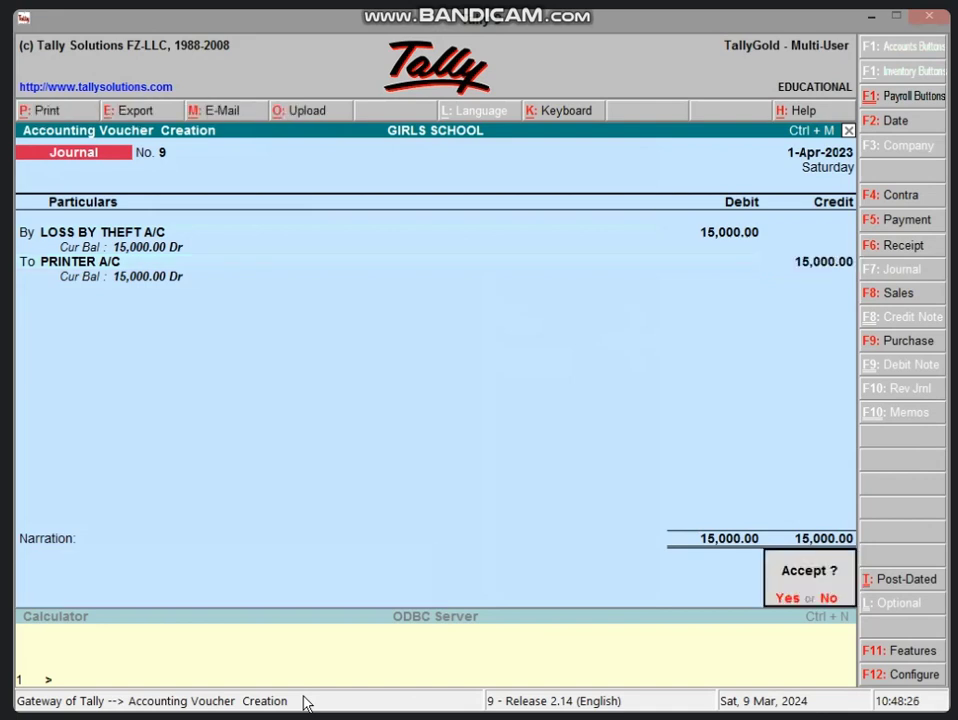
pyautogui.press('Return')
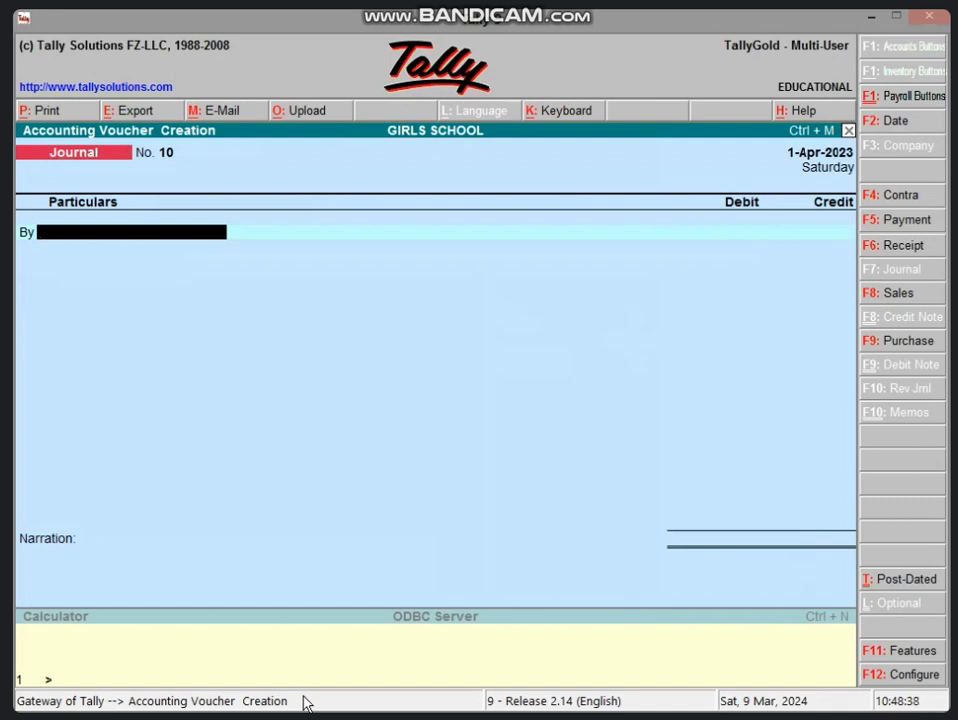
# Switch to a payment voucher and debit 15,000 to LOSS BY THEFT A/C.
pyautogui.press('F5')
pyautogui.write('L')
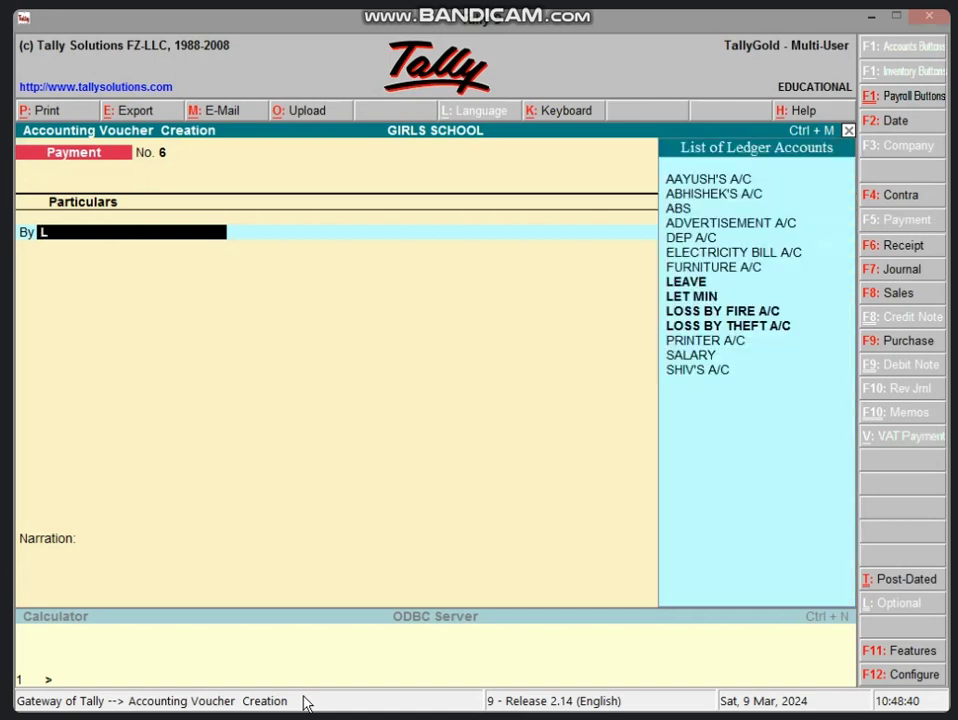
pyautogui.write('OSS')
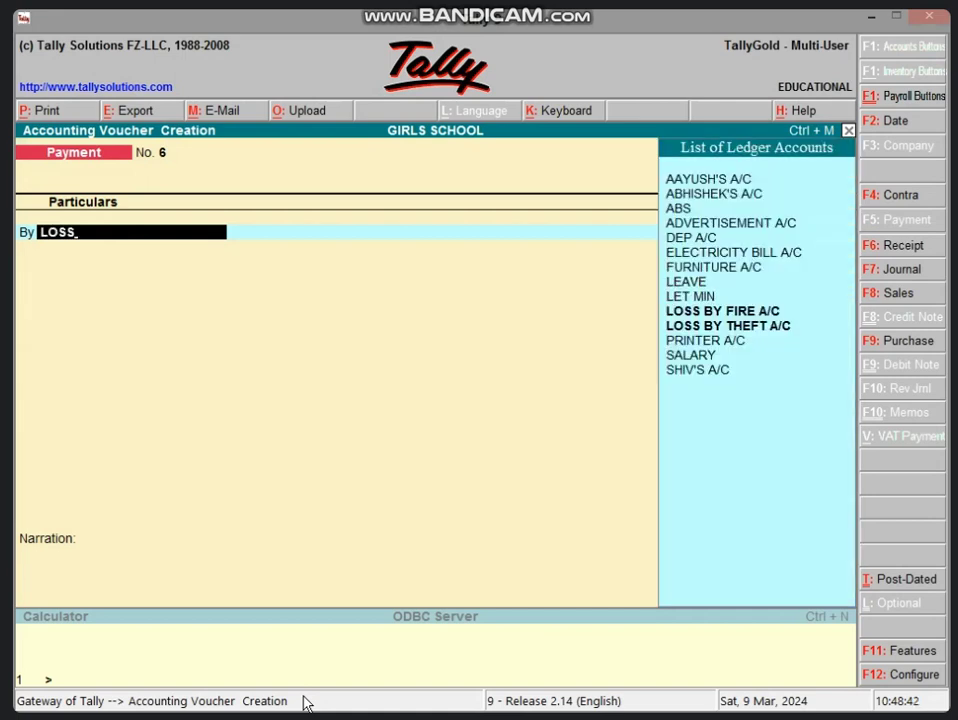
pyautogui.press('Down')
pyautogui.press('Return')
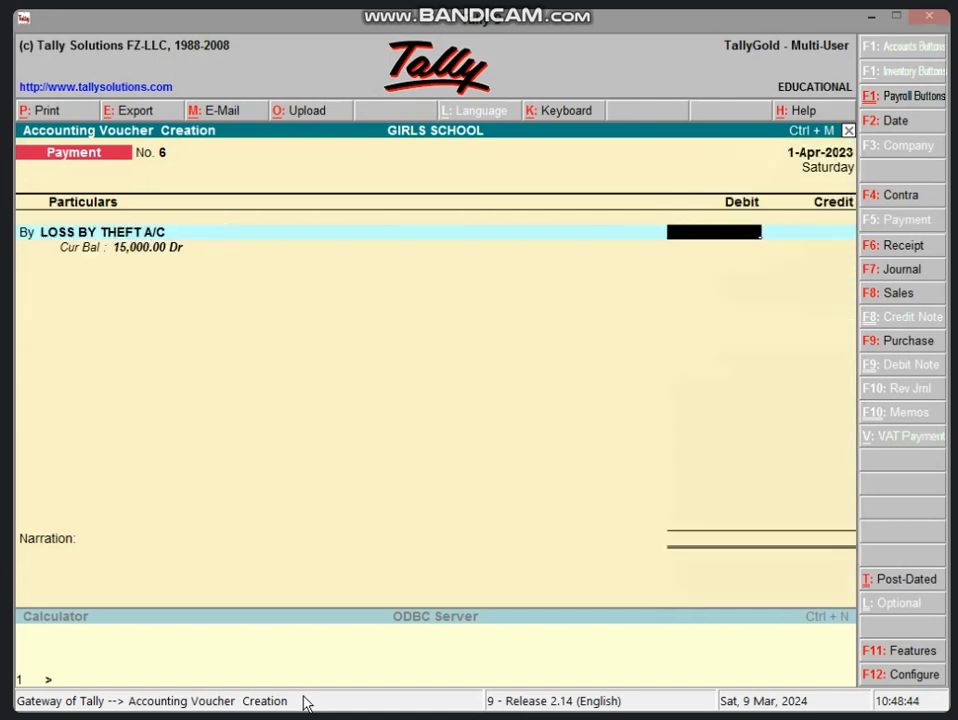
pyautogui.write('15000')
pyautogui.press('Return')
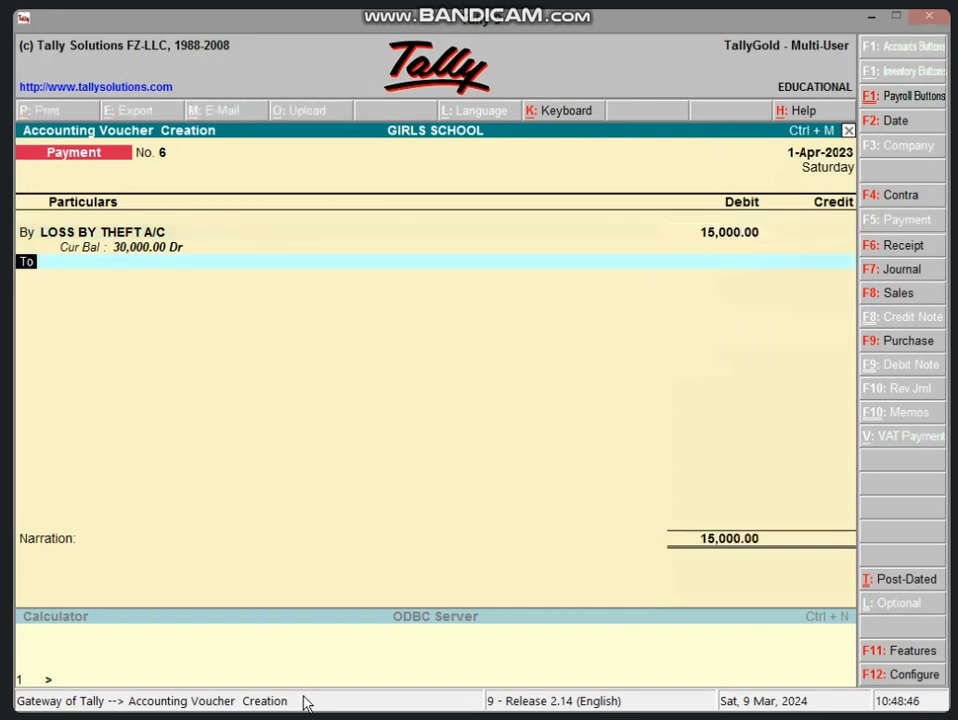
# Credit the 15,000 to Cash, save the payment voucher and return to the Gateway of Tally.
pyautogui.press('Return')
pyautogui.write('CAS')
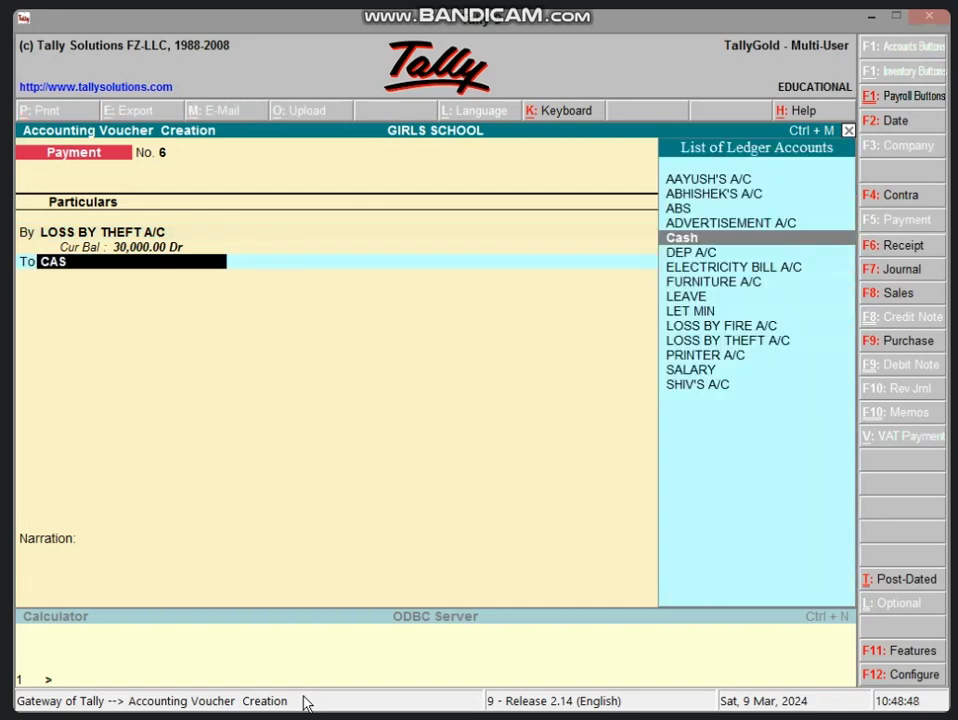
pyautogui.press('Return')
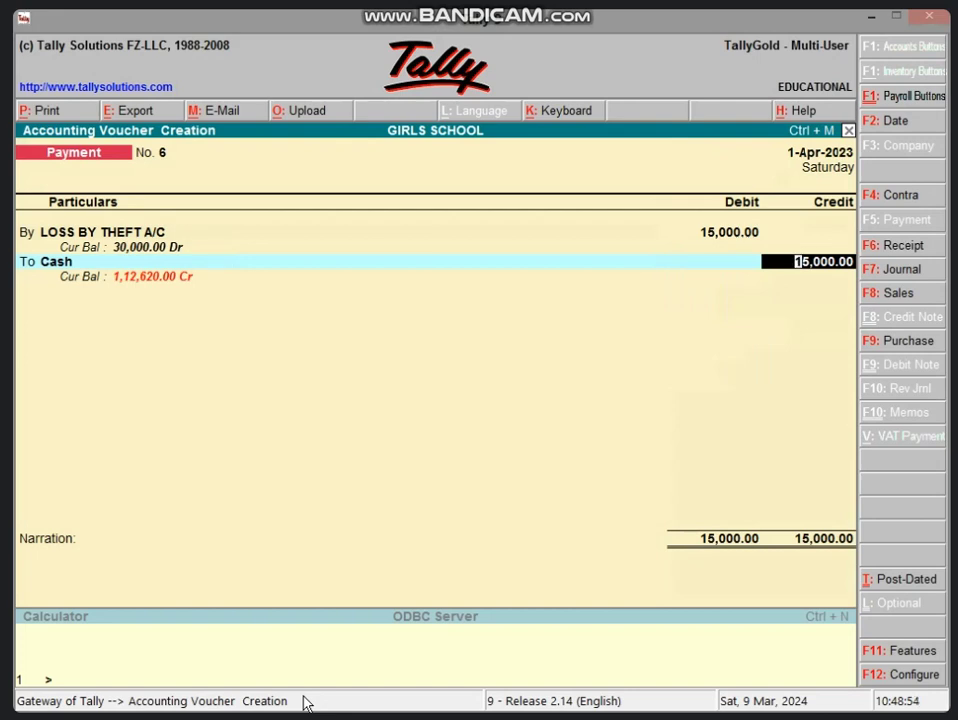
pyautogui.press('Return')
pyautogui.press('Return')
pyautogui.press('Return')
pyautogui.press('Return')
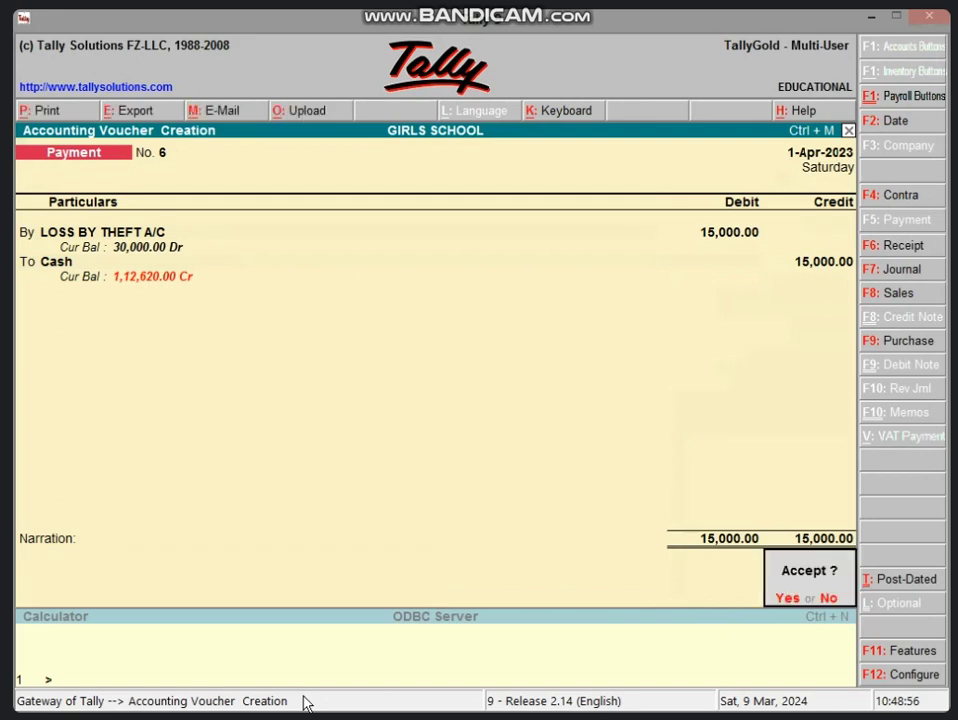
pyautogui.press('y')
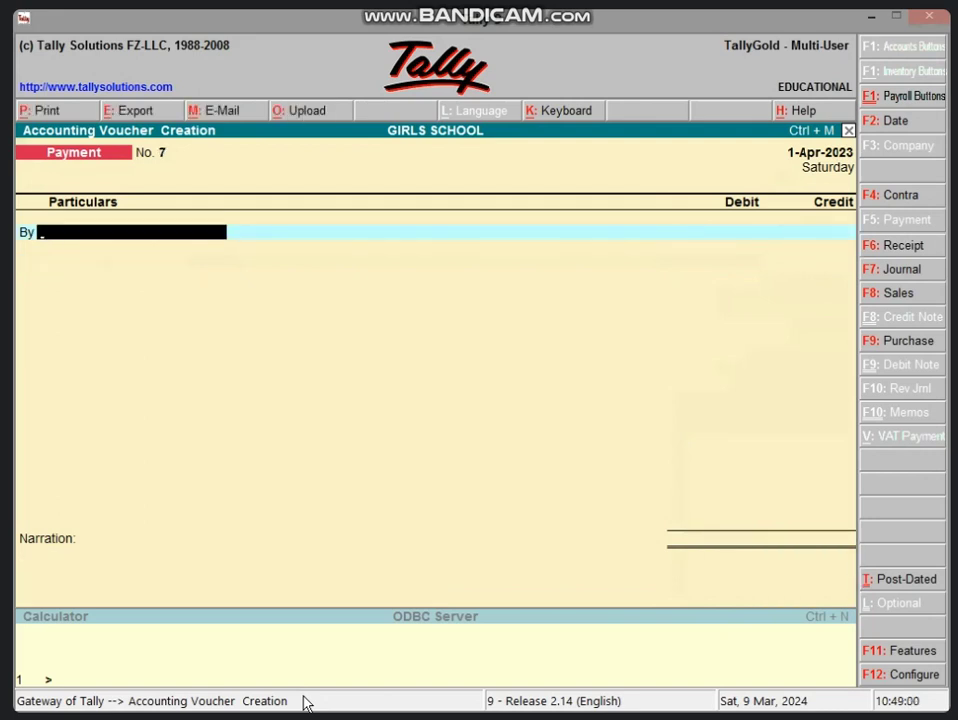
pyautogui.press('Escape')
pyautogui.press('y')
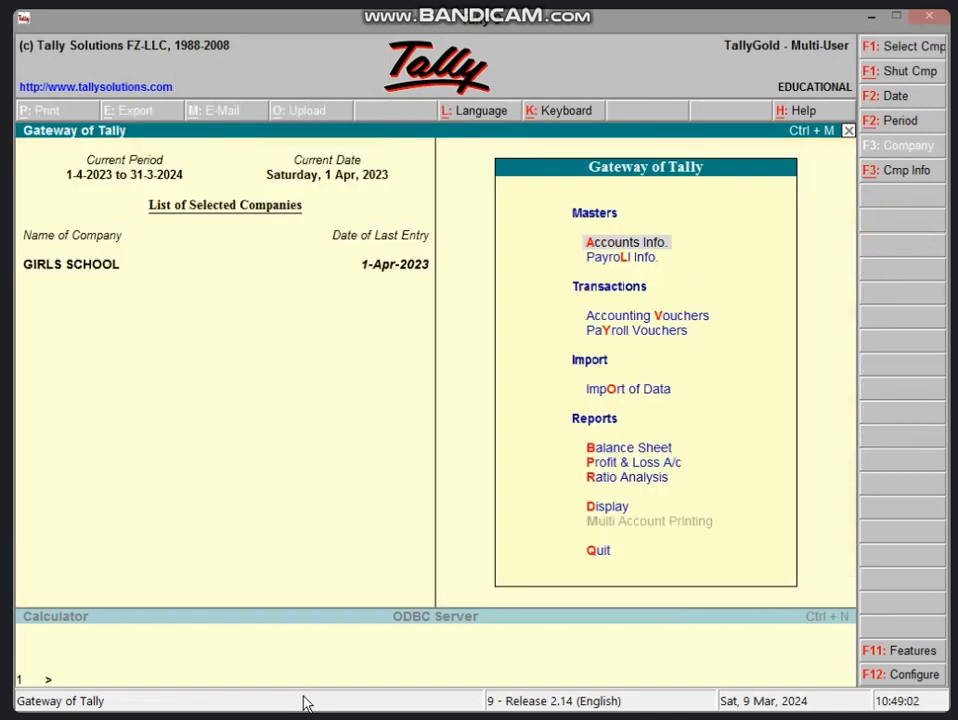